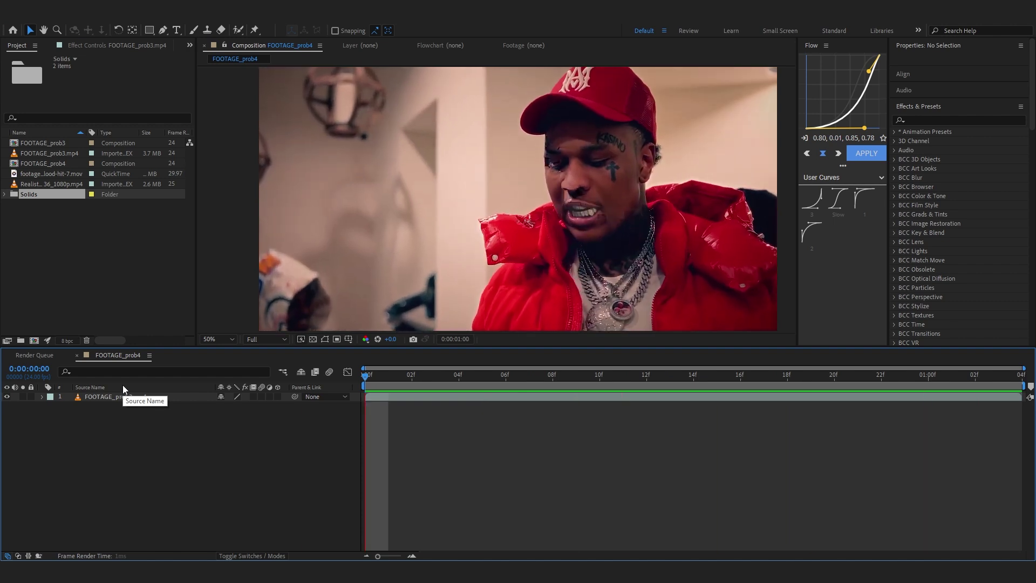
Duplicate the FOOTAGE_prob3.mp4 layer in the FOOTAGE_prob4 composition.
{"action": "key", "text": "space"}
{"action": "left_click_drag", "start_coordinate": [405, 378], "coordinate": [365, 378]}
{"action": "left_click", "coordinate": [147, 397]}
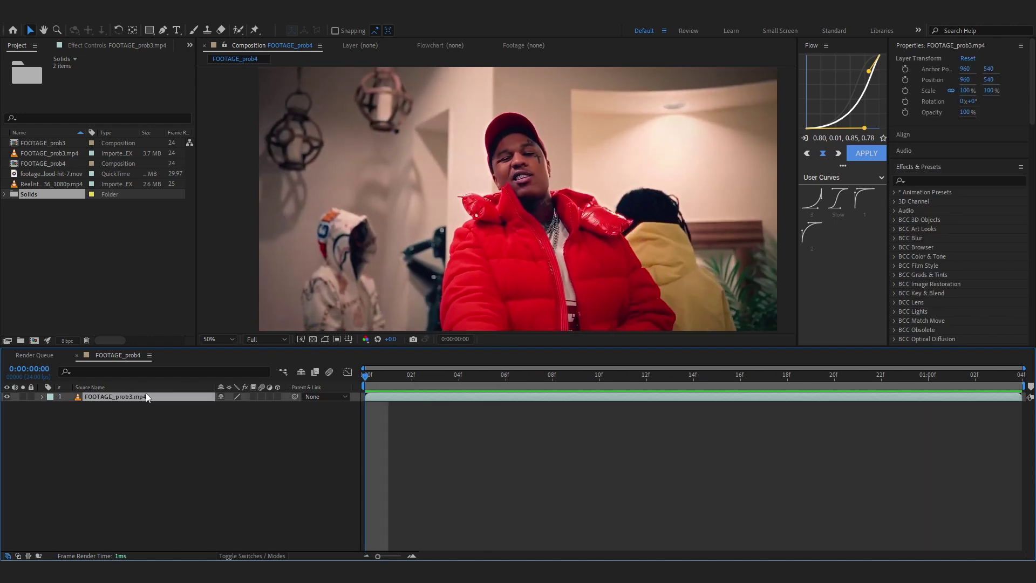
{"action": "key", "text": "ctrl+d"}
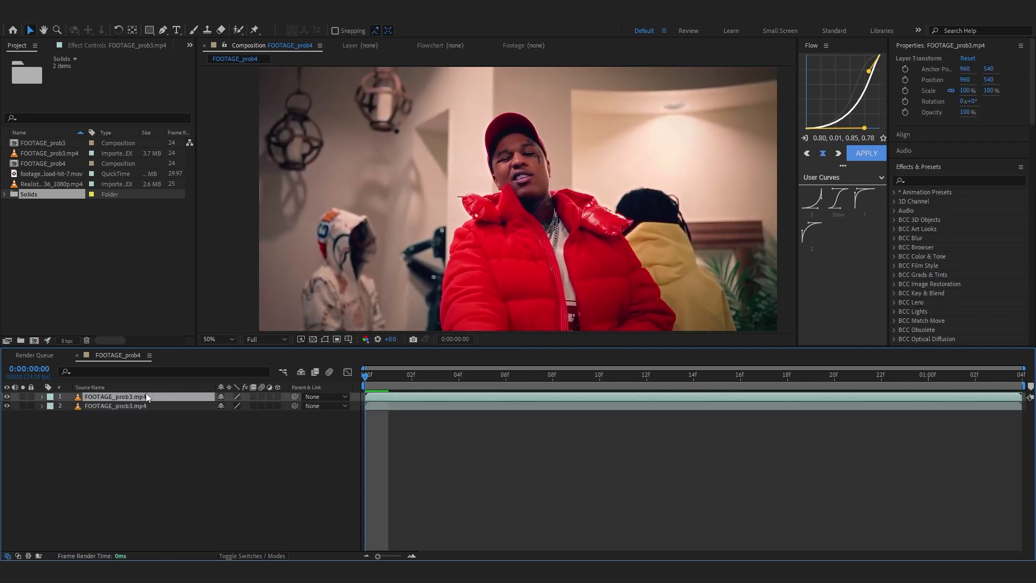
Cut out the man in the red jacket on the upper footage copy with the Roto Brush, freeze the result, and return to the composition.
{"action": "key", "text": "alt+w"}
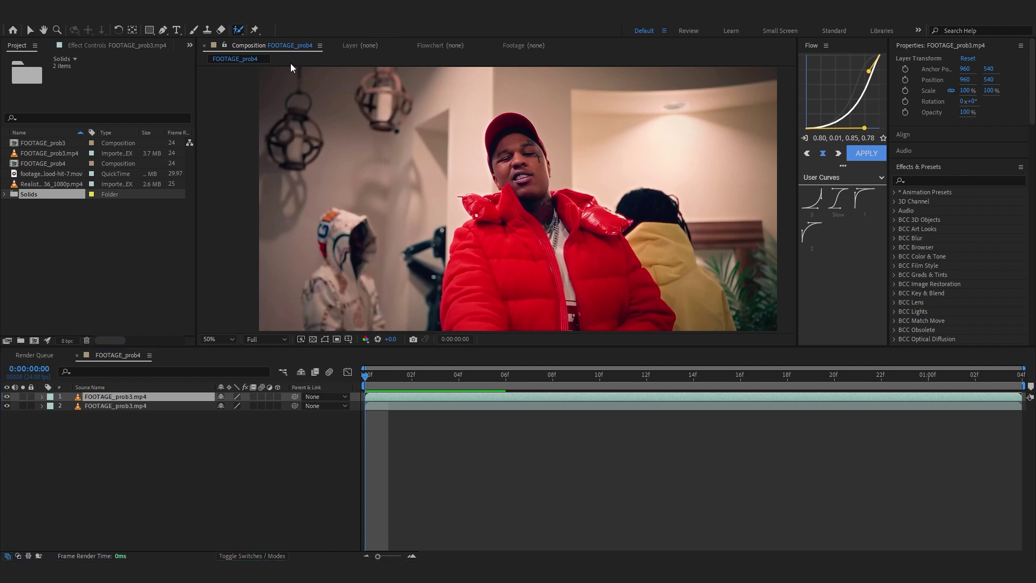
{"action": "double_click", "coordinate": [516, 277]}
{"action": "mouse_move", "coordinate": [377, 234]}
{"action": "left_mouse_down"}
{"action": "mouse_move", "coordinate": [387, 185]}
{"action": "mouse_move", "coordinate": [391, 210]}
{"action": "mouse_move", "coordinate": [448, 270]}
{"action": "left_mouse_up"}
{"action": "scroll", "coordinate": [470, 211], "scroll_direction": "up", "scroll_amount": 1}
{"action": "left_click_drag", "start_coordinate": [470, 211], "coordinate": [459, 118]}
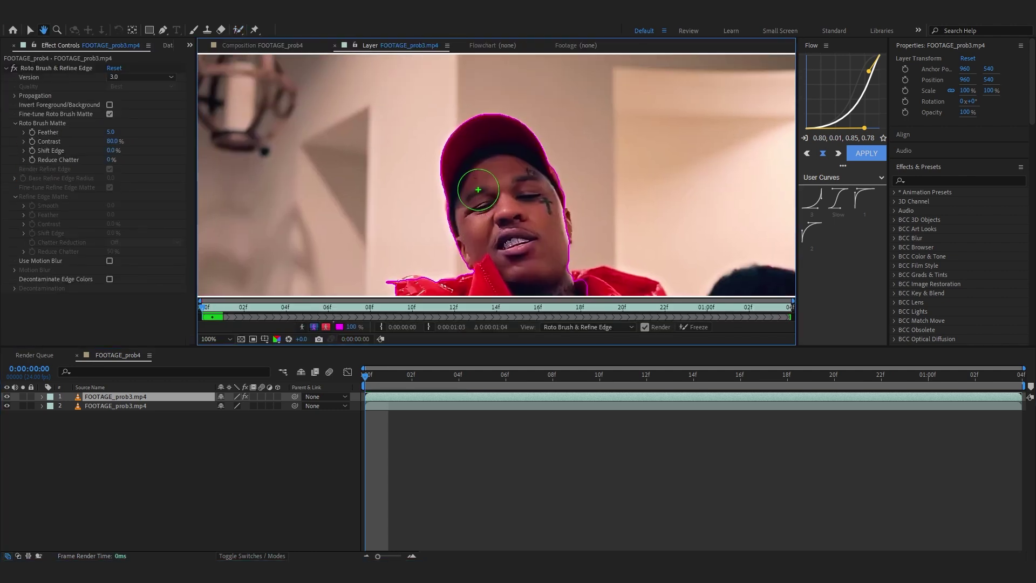
{"action": "scroll", "coordinate": [504, 191], "scroll_direction": "up", "scroll_amount": 1}
{"action": "mouse_move", "coordinate": [529, 199]}
{"action": "left_mouse_down"}
{"action": "mouse_move", "coordinate": [475, 143]}
{"action": "mouse_move", "coordinate": [527, 128]}
{"action": "left_mouse_up"}
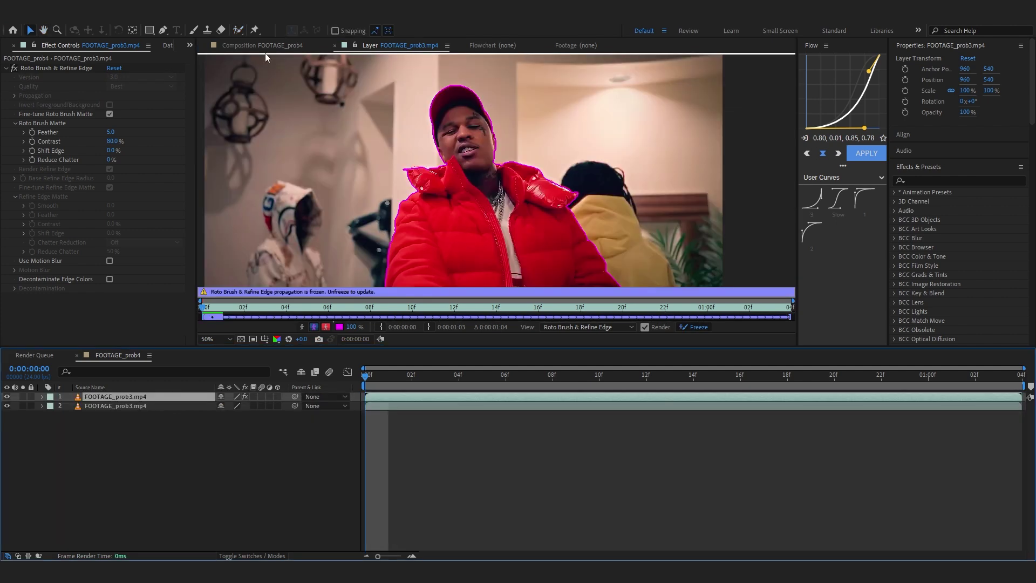
{"action": "left_click", "coordinate": [261, 45]}
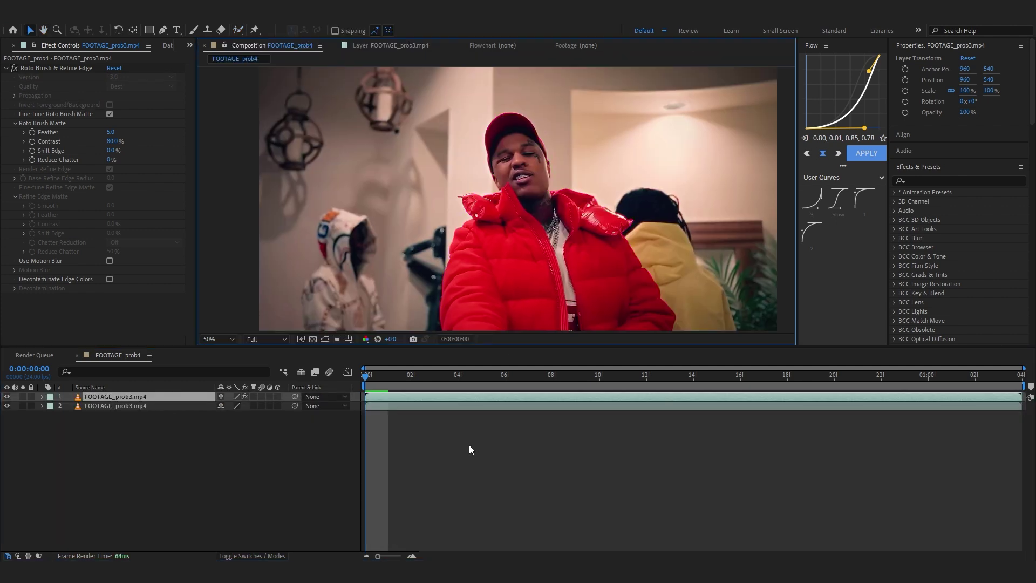
Hide the lower footage layer and play the composition to examine the man's cutout on its own.
{"action": "key", "text": "space"}
{"action": "left_click", "coordinate": [7, 406]}
{"action": "key", "text": "space"}
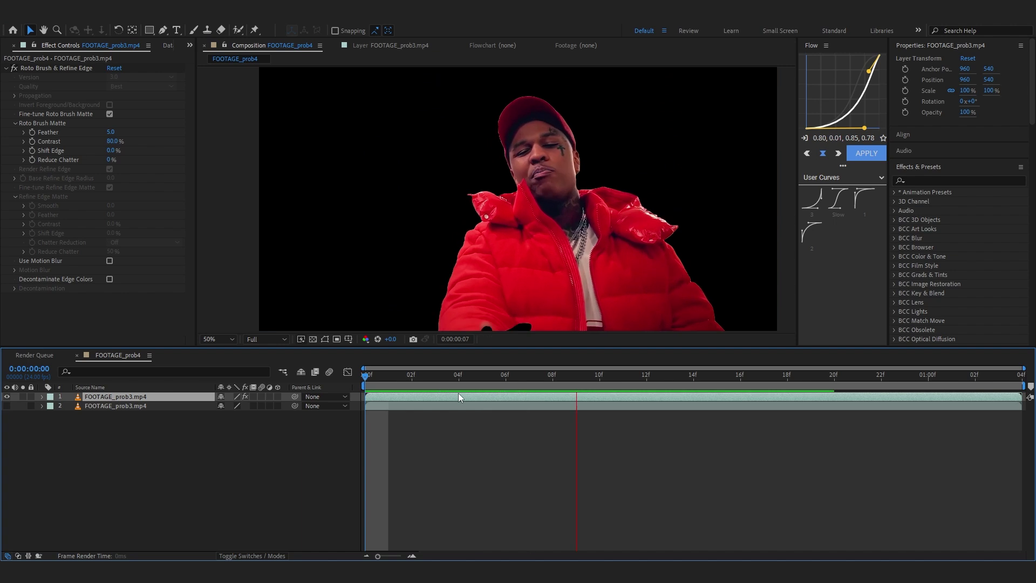
{"action": "key", "text": "space"}
{"action": "key", "text": "space"}
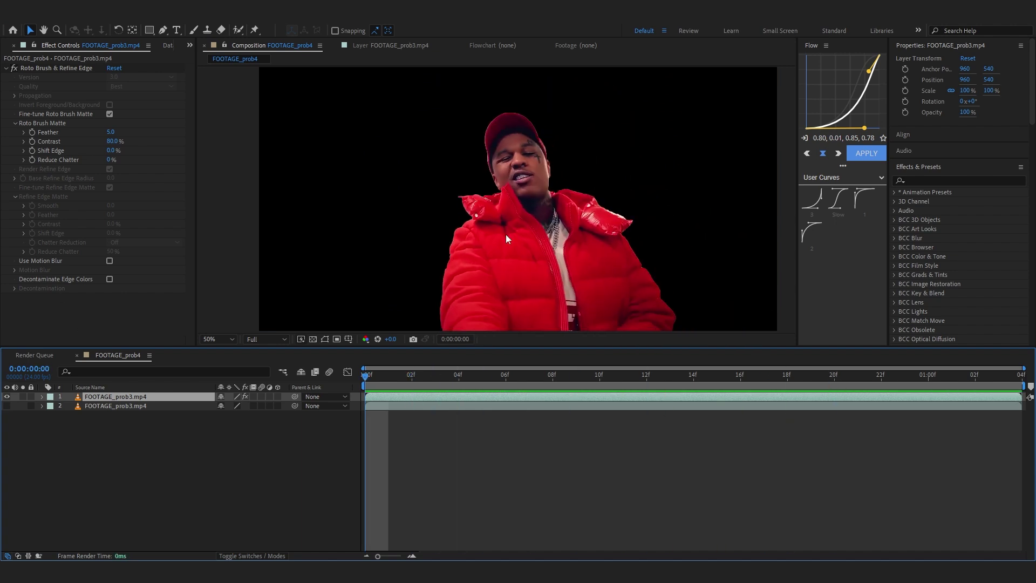
Raise the Roto Brush matte's Feather to about 7.8, give Shift Edge a negative value, and show the lower footage layer again.
{"action": "left_click_drag", "start_coordinate": [110, 132], "coordinate": [96, 151]}
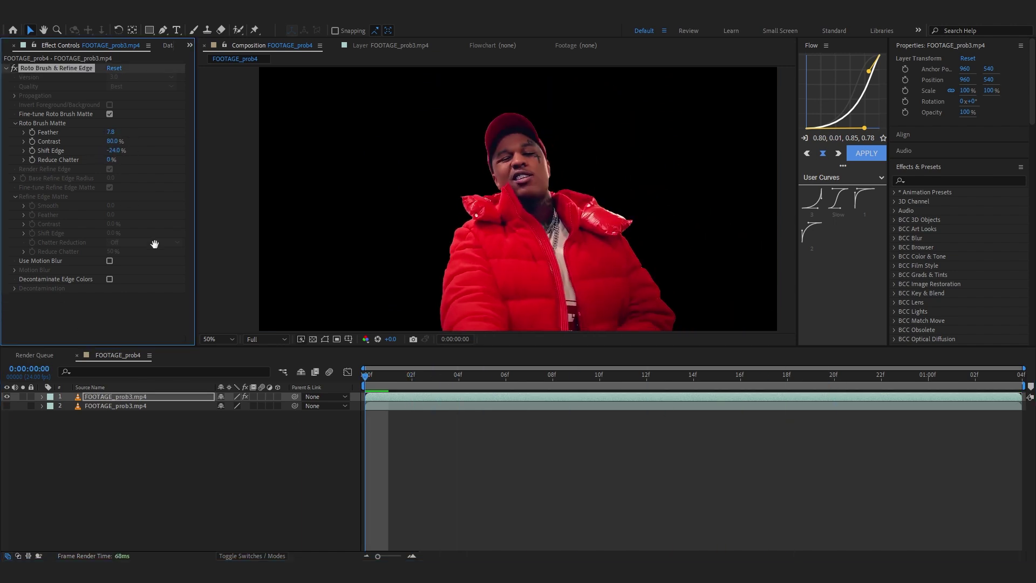
{"action": "key", "text": "space"}
{"action": "left_click", "coordinate": [8, 405]}
{"action": "key", "text": "space"}
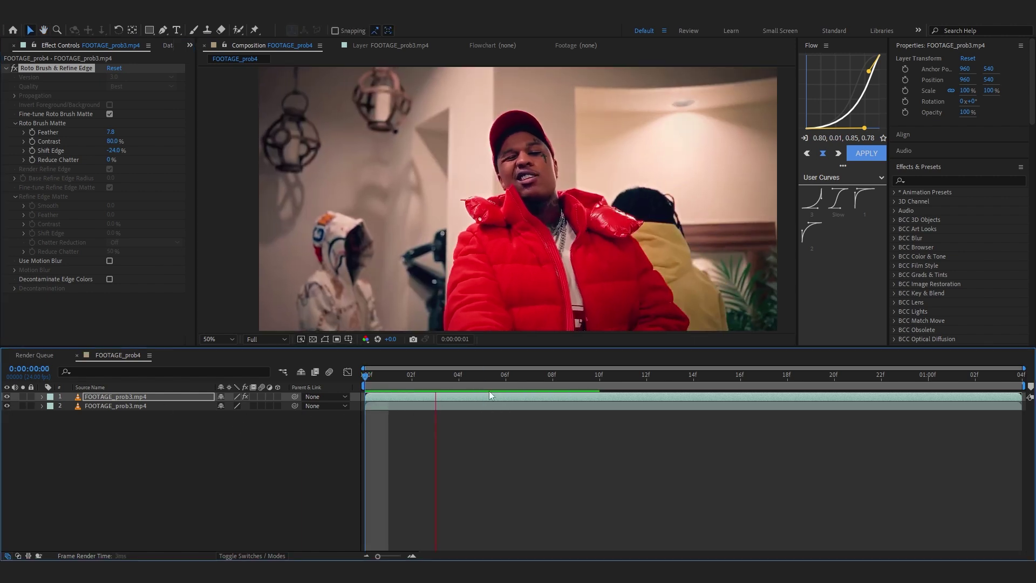
Rename the cutout footage layer as Roto.
{"action": "left_click", "coordinate": [157, 397]}
{"action": "key", "text": "Return"}
{"action": "key", "text": "Return"}
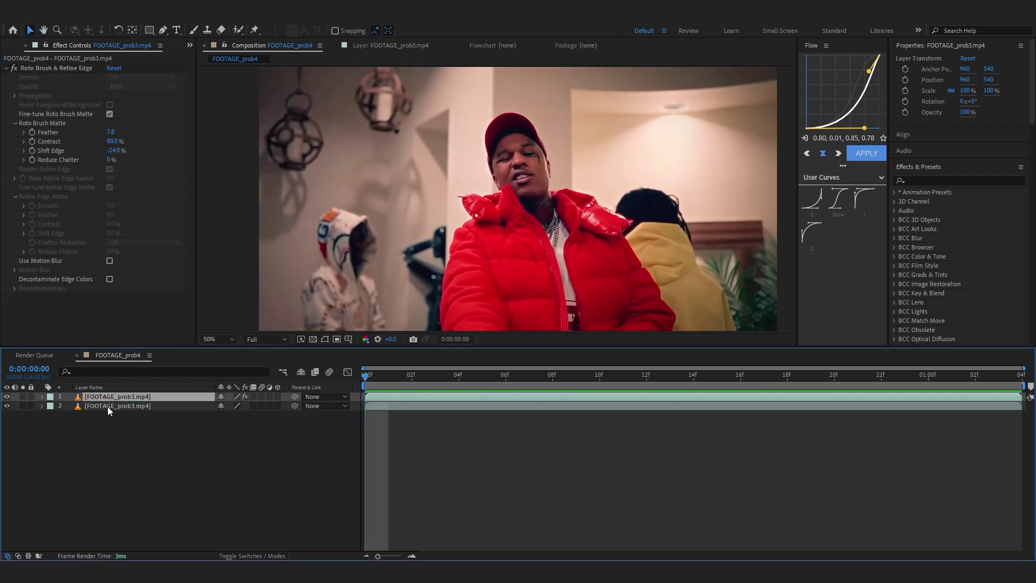
{"action": "key", "text": "Return"}
{"action": "type", "text": "R"}
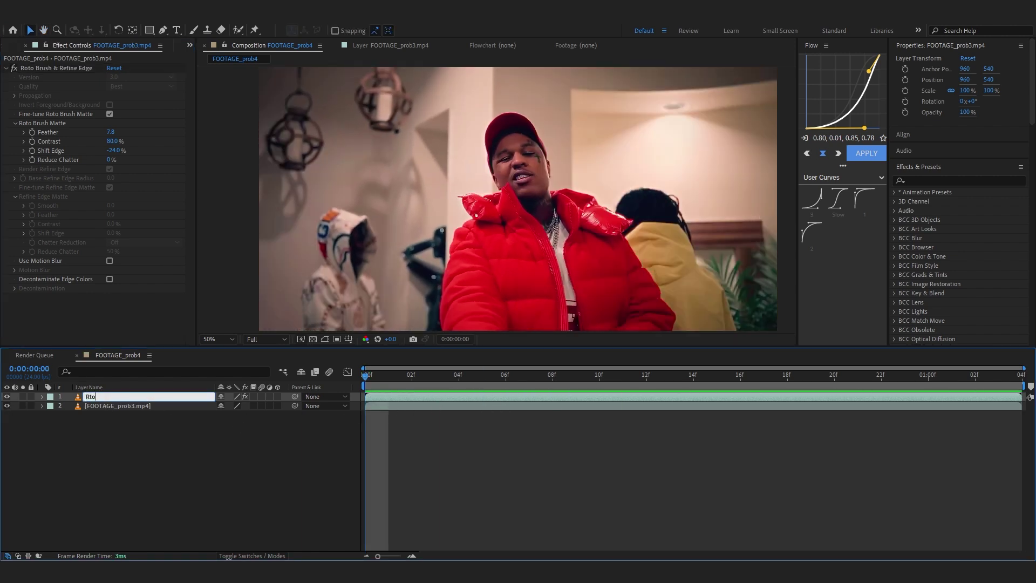
{"action": "type", "text": "oto"}
Rename the lower, full-frame footage layer as Background.
{"action": "left_click", "coordinate": [121, 404]}
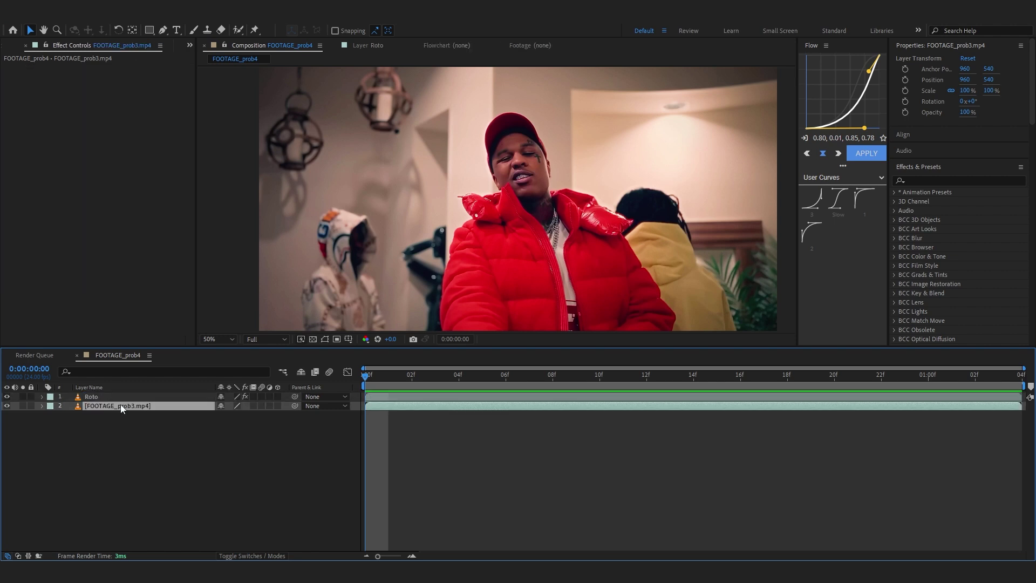
{"action": "key", "text": "Return"}
{"action": "type", "text": "Backg"}
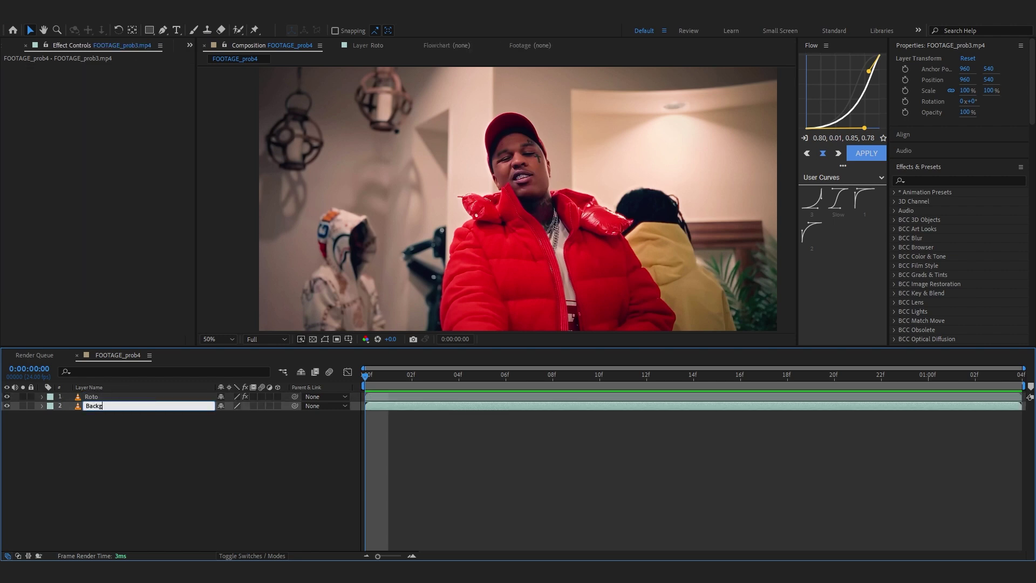
{"action": "type", "text": "round"}
{"action": "key", "text": "Return"}
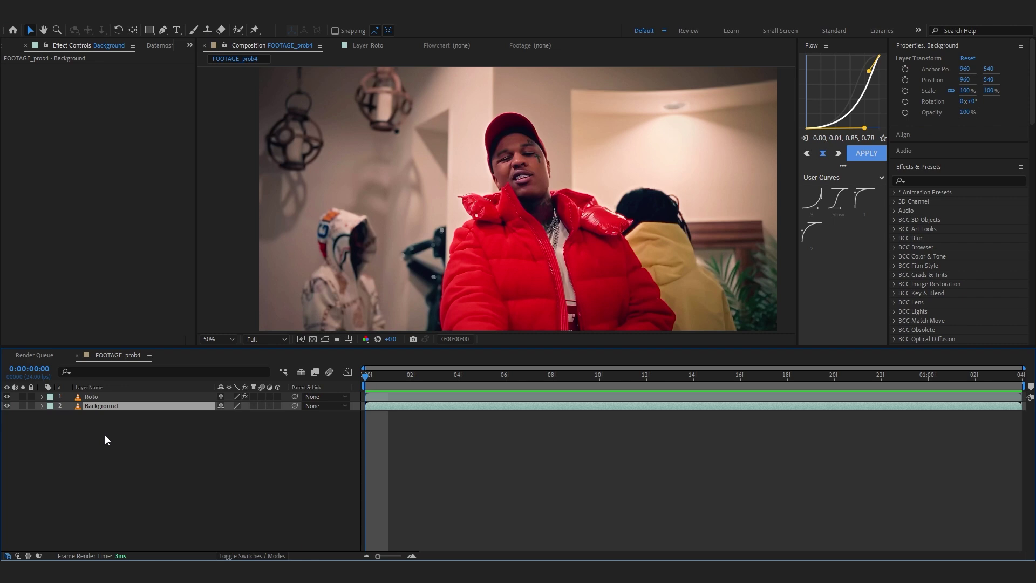
Duplicate the Background layer and name the copy INK EFFECT.
{"action": "key", "text": "ctrl+d"}
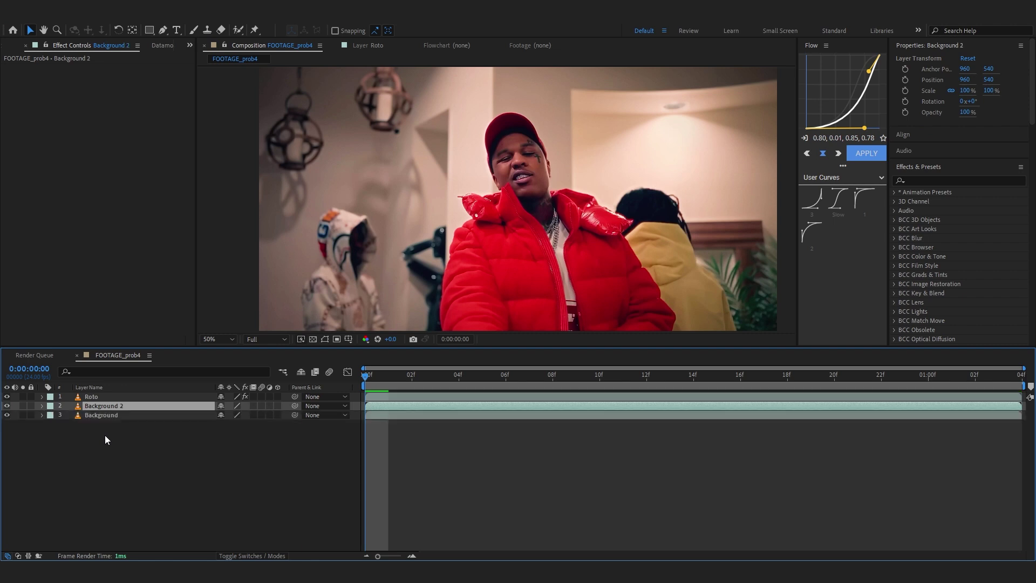
{"action": "key", "text": "Return"}
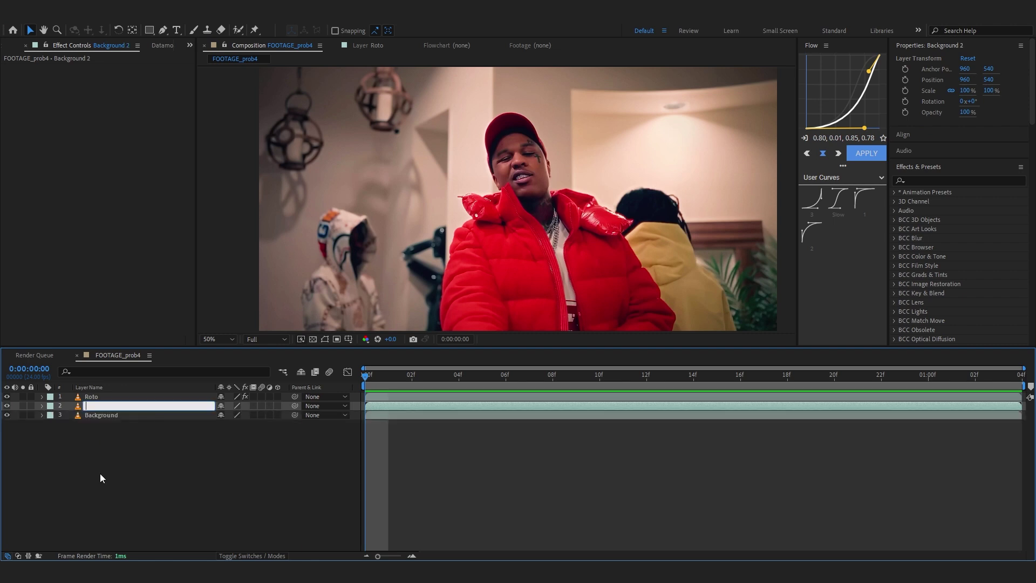
{"action": "type", "text": "INK EFFECT"}
{"action": "key", "text": "Return"}
Scale the INK EFFECT layer to 195% and move it left to position 424, 586 beside the cutout man.
{"action": "key", "text": "s"}
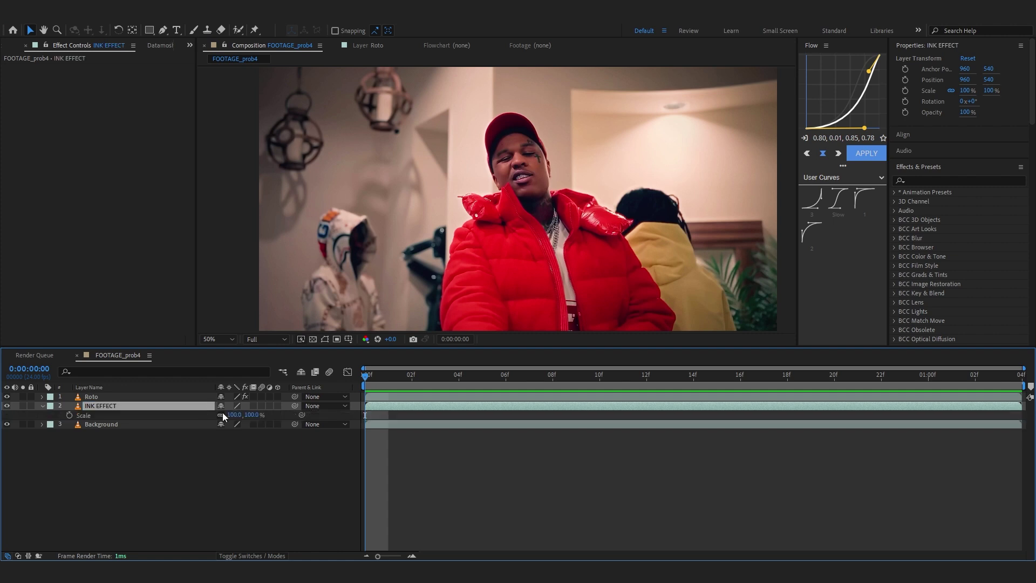
{"action": "left_click_drag", "start_coordinate": [235, 415], "coordinate": [285, 411]}
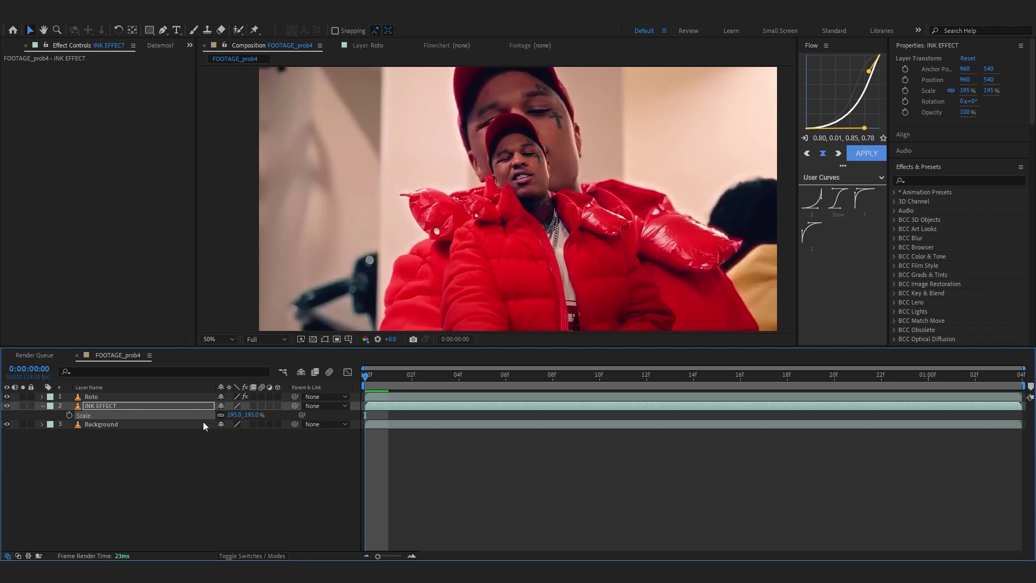
{"action": "mouse_move", "coordinate": [541, 255]}
{"action": "left_mouse_down"}
{"action": "mouse_move", "coordinate": [455, 257]}
{"action": "mouse_move", "coordinate": [401, 268]}
{"action": "mouse_move", "coordinate": [396, 280]}
{"action": "mouse_move", "coordinate": [390, 262]}
{"action": "mouse_move", "coordinate": [358, 303]}
{"action": "mouse_move", "coordinate": [378, 281]}
{"action": "left_mouse_up"}
{"action": "key", "text": "space"}
{"action": "key", "text": "v"}
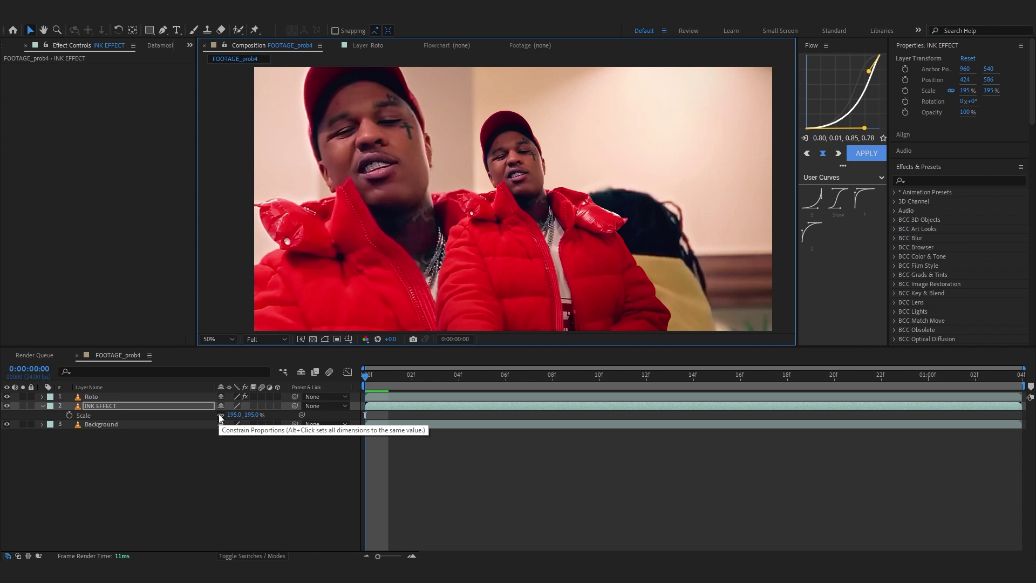
Set starting Position and Scale keyframes for the INK EFFECT layer on the first frame.
{"action": "key", "text": "p"}
{"action": "left_click", "coordinate": [69, 415]}
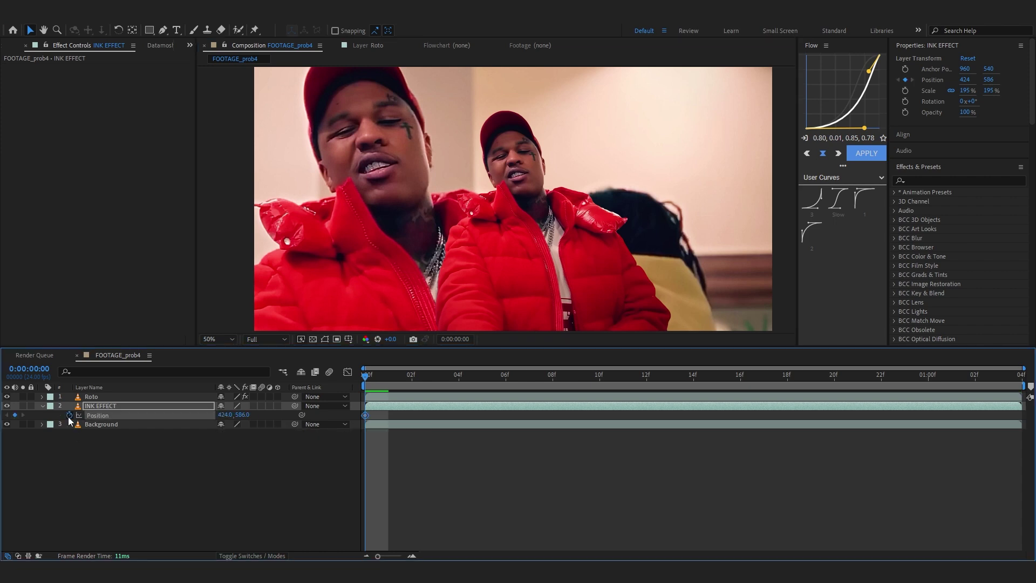
{"action": "key", "text": "s"}
{"action": "left_click", "coordinate": [69, 415]}
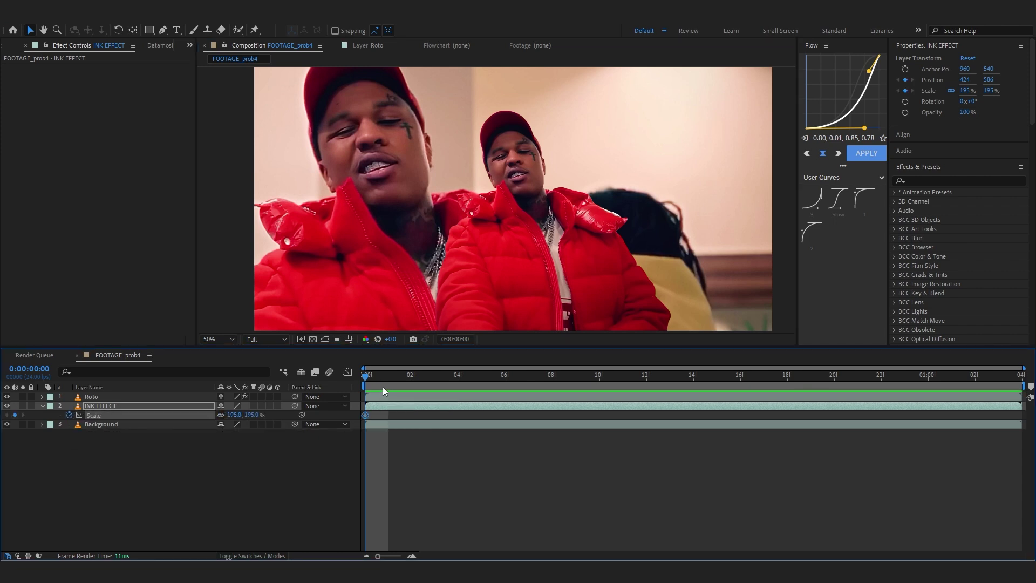
At 0:00:01:03, keyframe the INK EFFECT layer's Scale at 166% and shift its Position farther left.
{"action": "key", "text": "End"}
{"action": "left_click_drag", "start_coordinate": [231, 416], "coordinate": [221, 420]}
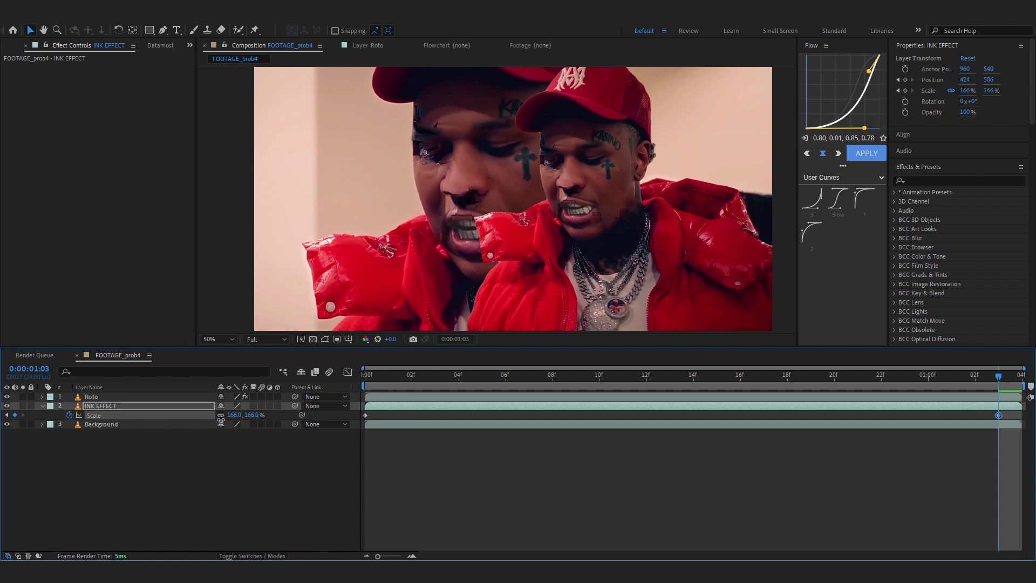
{"action": "key", "text": "shift+p"}
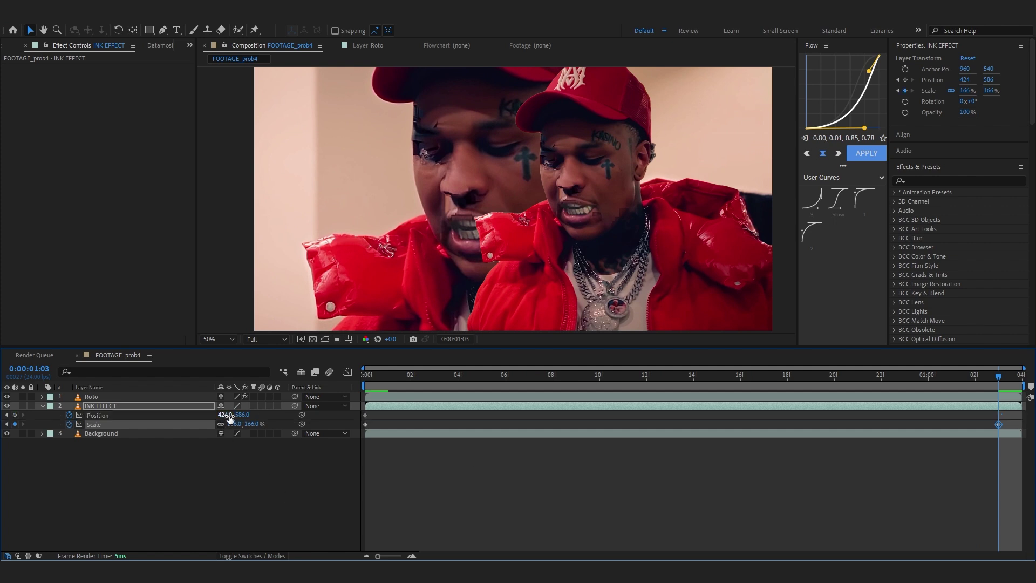
{"action": "mouse_move", "coordinate": [230, 417]}
{"action": "left_mouse_down"}
{"action": "mouse_move", "coordinate": [196, 433]}
{"action": "mouse_move", "coordinate": [223, 424]}
{"action": "left_mouse_up"}
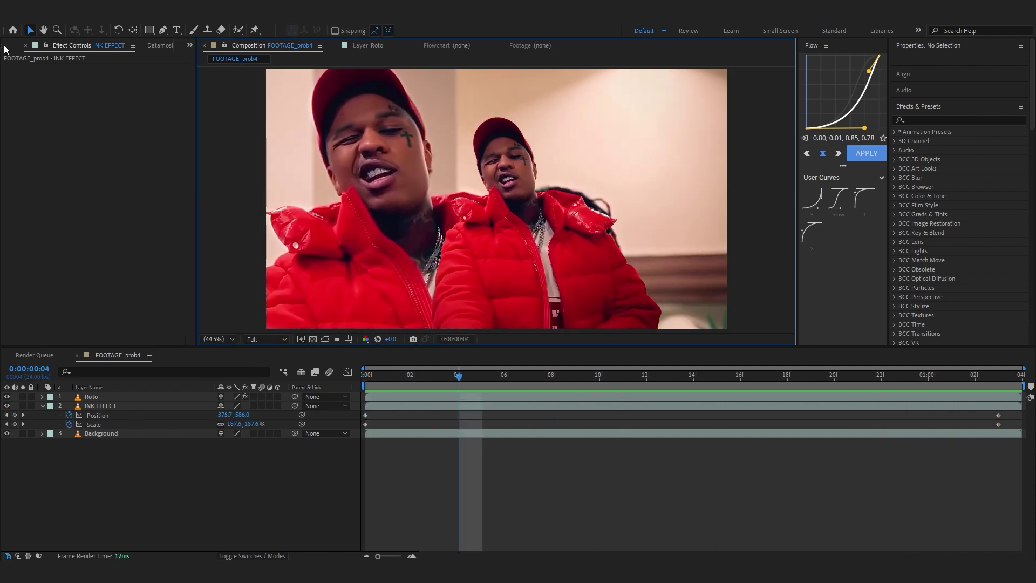
Preview the Realistic and Natural Ink Drop Reveal Matte Transition 36_1080p.mp4 clip and add it above the Roto layer.
{"action": "left_click", "coordinate": [5, 46]}
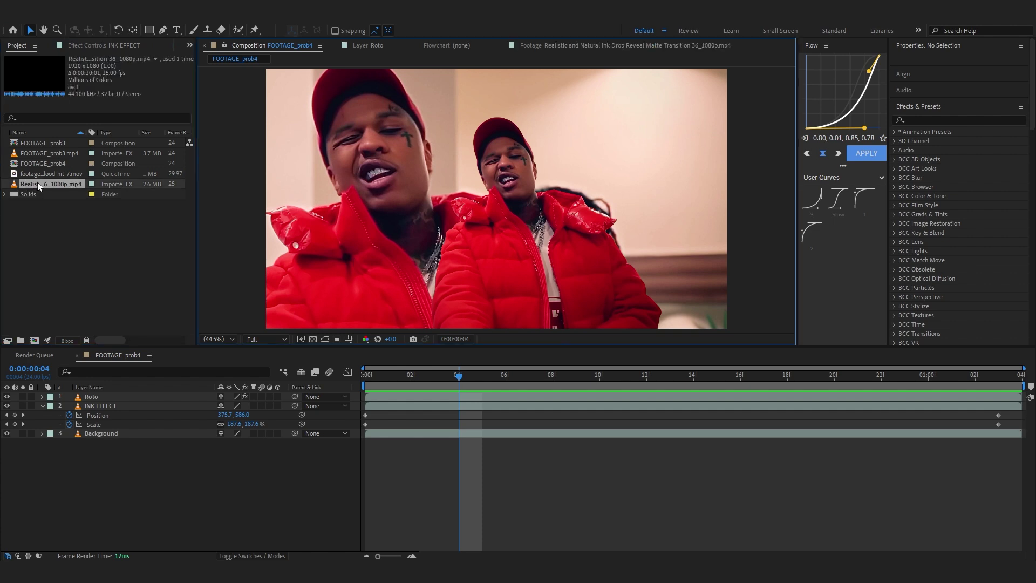
{"action": "double_click", "coordinate": [37, 183]}
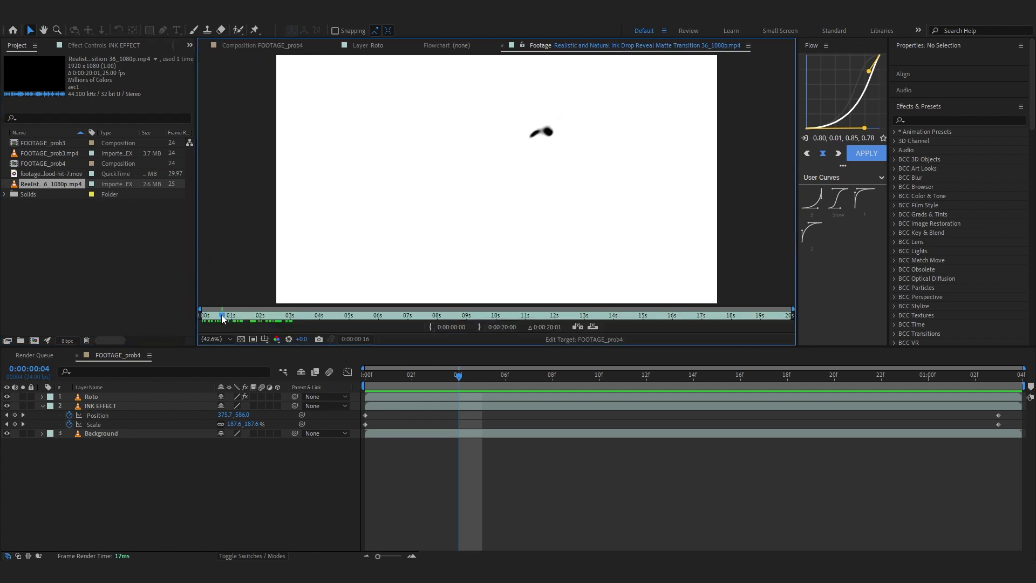
{"action": "mouse_move", "coordinate": [222, 318]}
{"action": "left_mouse_down"}
{"action": "mouse_move", "coordinate": [430, 335]}
{"action": "mouse_move", "coordinate": [182, 416]}
{"action": "left_mouse_up"}
{"action": "key", "text": "space"}
{"action": "key", "text": "space"}
{"action": "mouse_move", "coordinate": [42, 183]}
{"action": "left_mouse_down"}
{"action": "mouse_move", "coordinate": [81, 390]}
{"action": "mouse_move", "coordinate": [163, 400]}
{"action": "left_mouse_up"}
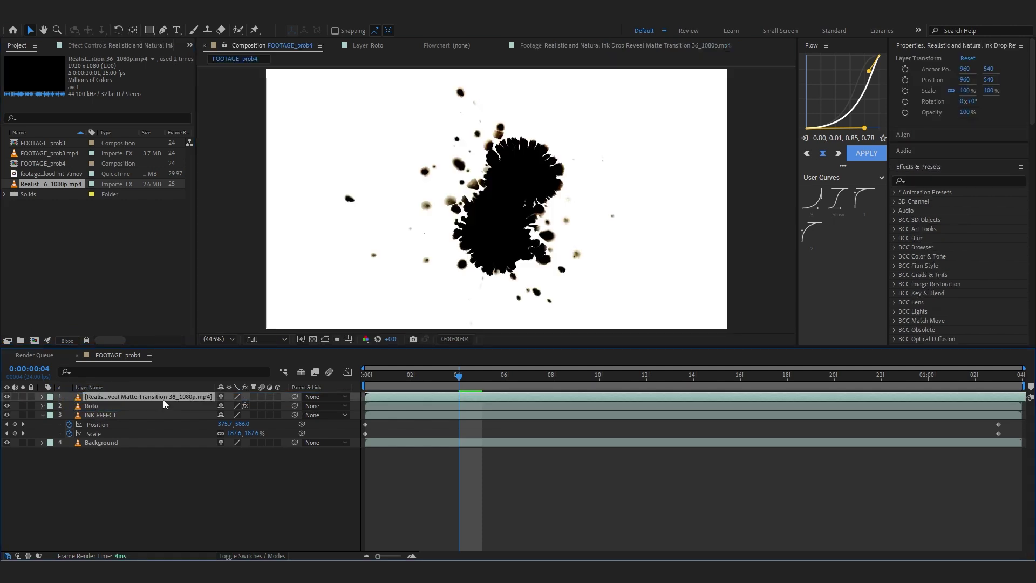
Scale the ink drop layer to 228% and move it left to about 259.5, 510.8, over the enlarged man.
{"action": "key", "text": "s"}
{"action": "left_click_drag", "start_coordinate": [234, 406], "coordinate": [273, 397]}
{"action": "left_click_drag", "start_coordinate": [629, 226], "coordinate": [470, 211]}
{"action": "left_click_drag", "start_coordinate": [234, 406], "coordinate": [254, 405]}
{"action": "left_click_drag", "start_coordinate": [470, 216], "coordinate": [458, 208]}
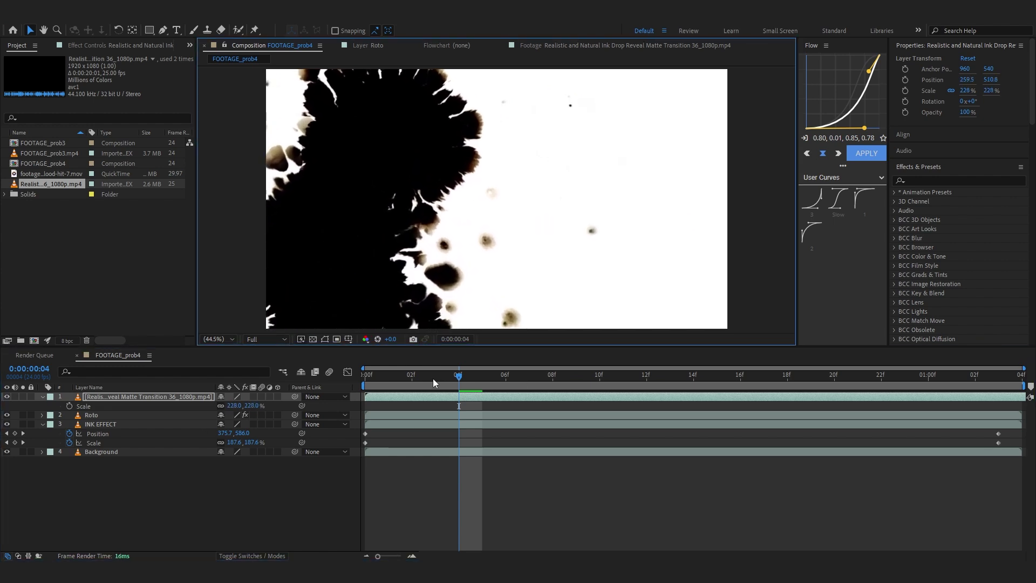
Shift the ink drop layer earlier in time, play the reveal, and increase the layer's scale to 233%.
{"action": "left_click_drag", "start_coordinate": [434, 378], "coordinate": [365, 378]}
{"action": "left_click_drag", "start_coordinate": [571, 397], "coordinate": [359, 436]}
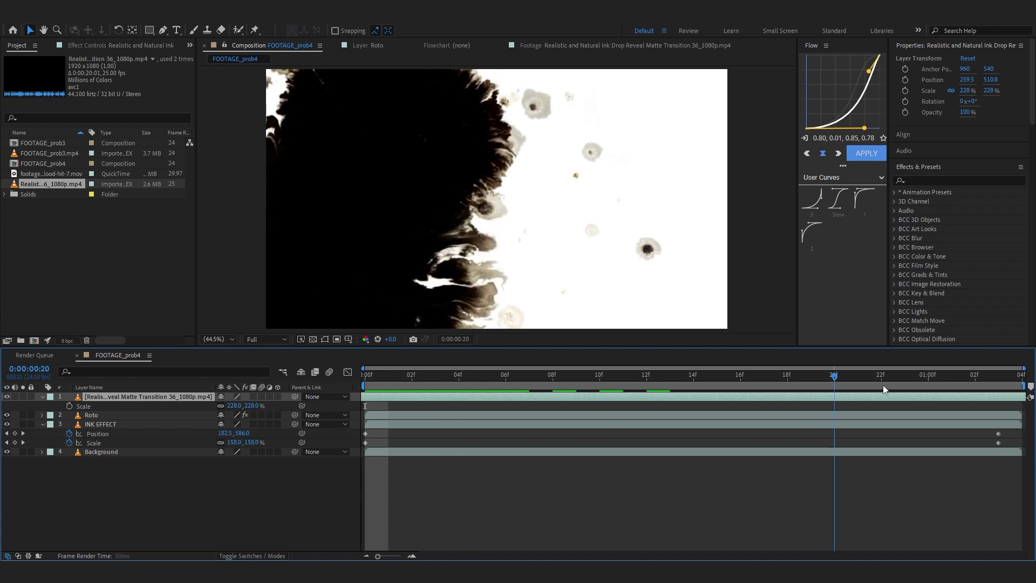
{"action": "key", "text": "space"}
{"action": "left_click_drag", "start_coordinate": [232, 405], "coordinate": [235, 406]}
Place the ink drop layer between Roto and INK EFFECT, hide it, and collapse INK EFFECT's keyframed properties.
{"action": "left_click_drag", "start_coordinate": [124, 396], "coordinate": [141, 420]}
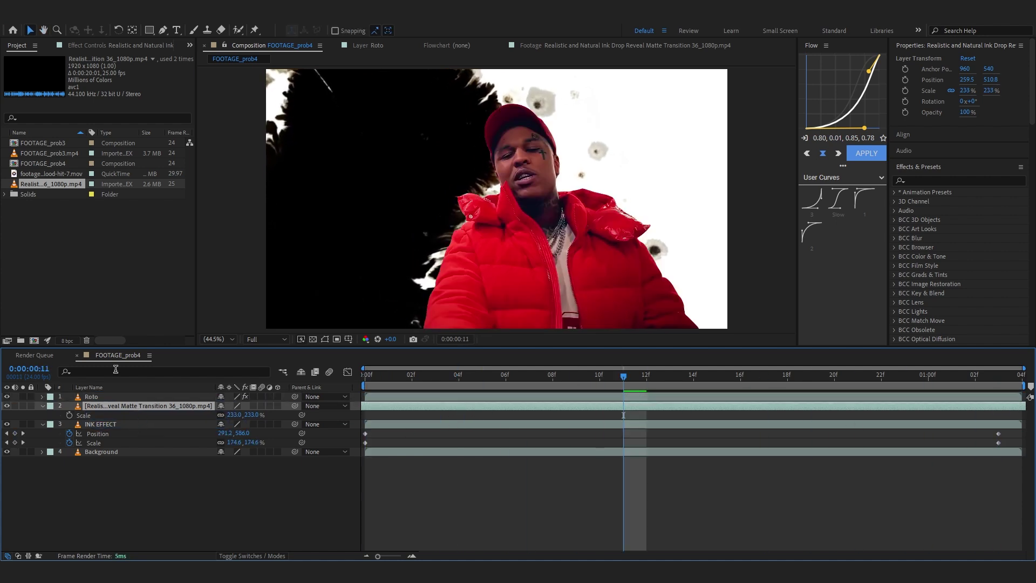
{"action": "left_click", "coordinate": [7, 405]}
{"action": "left_click", "coordinate": [108, 424]}
{"action": "key", "text": "u"}
{"action": "left_click", "coordinate": [100, 443]}
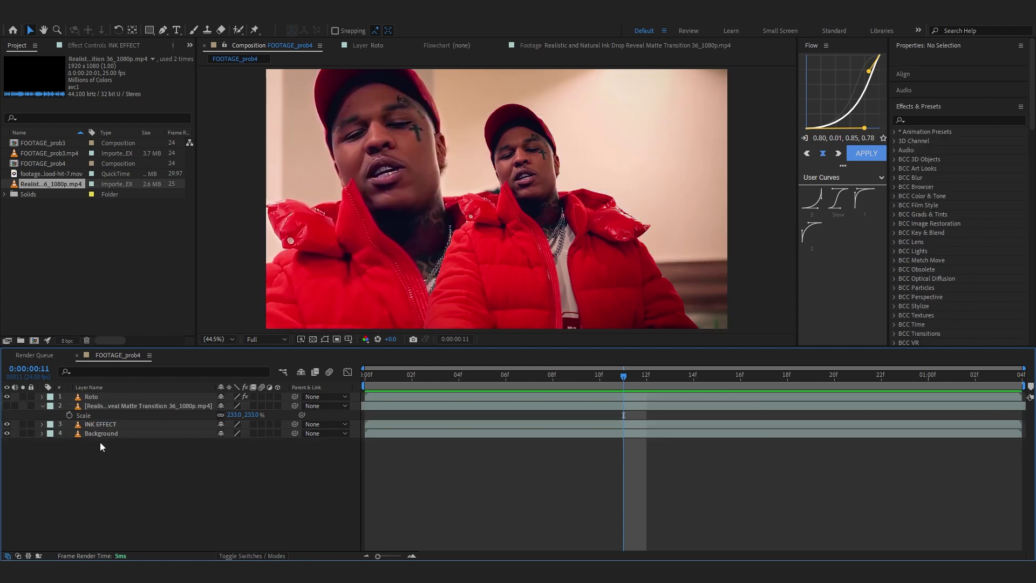
Show the layers' Track Matte options, widen their column area, and collapse the ink drop layer's Scale property.
{"action": "left_click", "coordinate": [145, 424]}
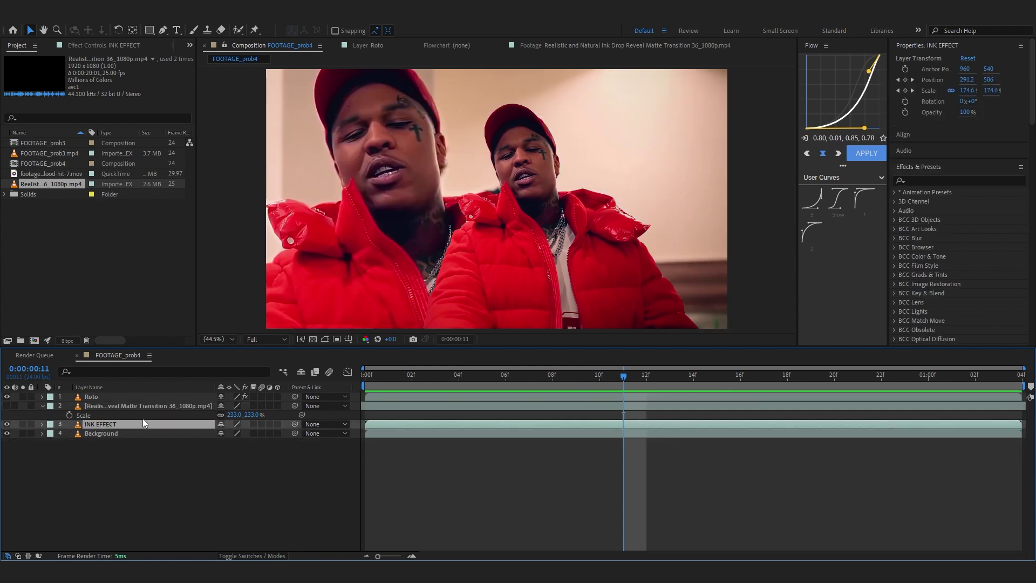
{"action": "left_click", "coordinate": [7, 425]}
{"action": "left_click", "coordinate": [7, 424]}
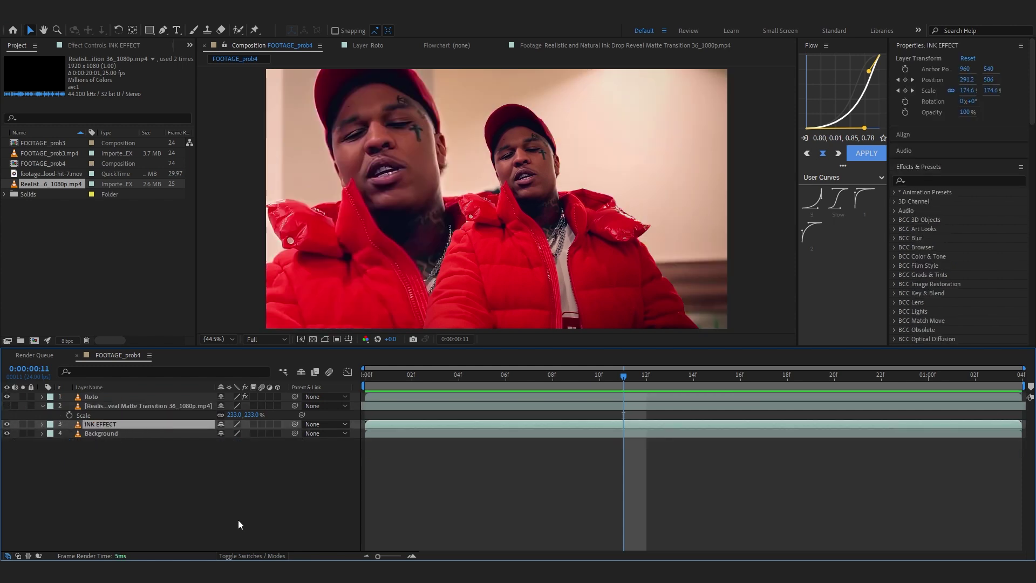
{"action": "left_click", "coordinate": [253, 556]}
{"action": "left_click_drag", "start_coordinate": [332, 424], "coordinate": [381, 424]}
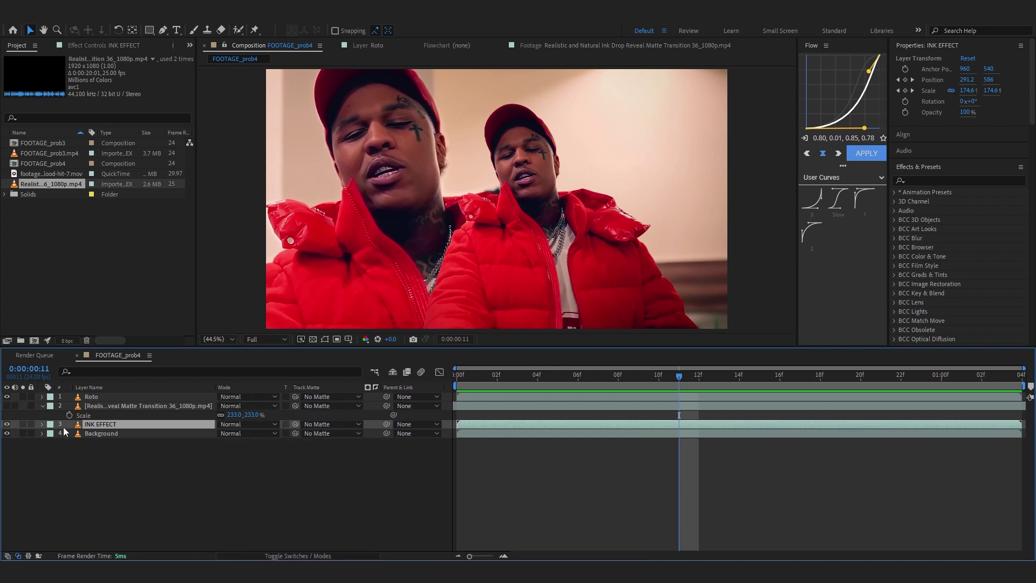
{"action": "left_click", "coordinate": [42, 406]}
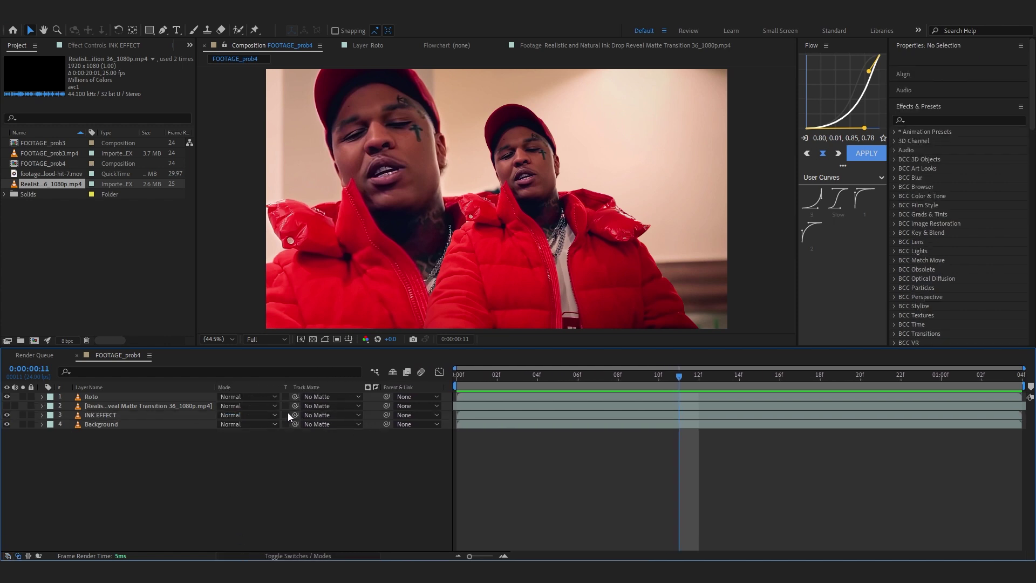
Set the Realistic and Natural Ink Drop Reveal Matte Transition 36_1080p.mp4 layer as INK EFFECT's track matte and play the result.
{"action": "left_click", "coordinate": [313, 415]}
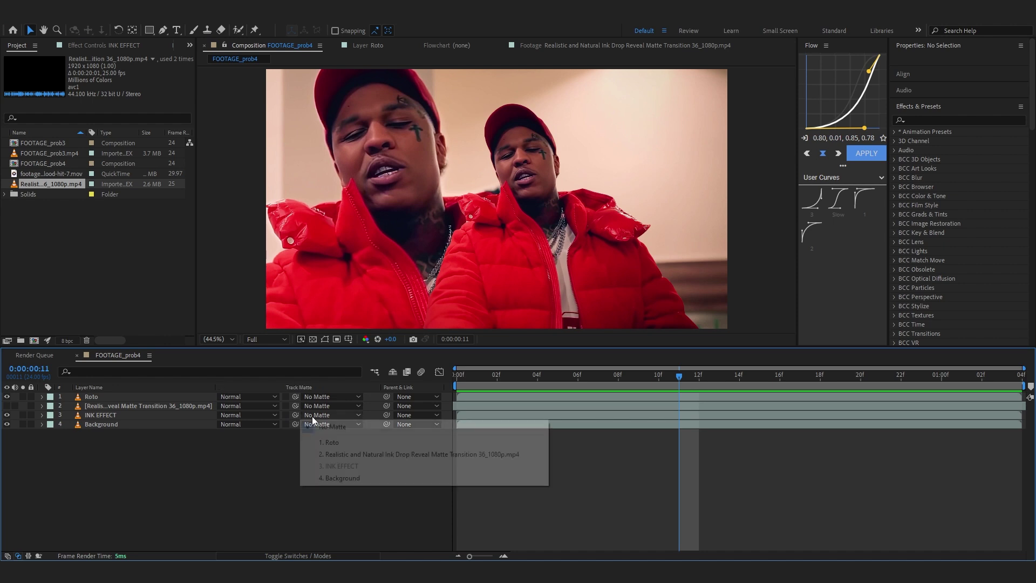
{"action": "left_click", "coordinate": [304, 389]}
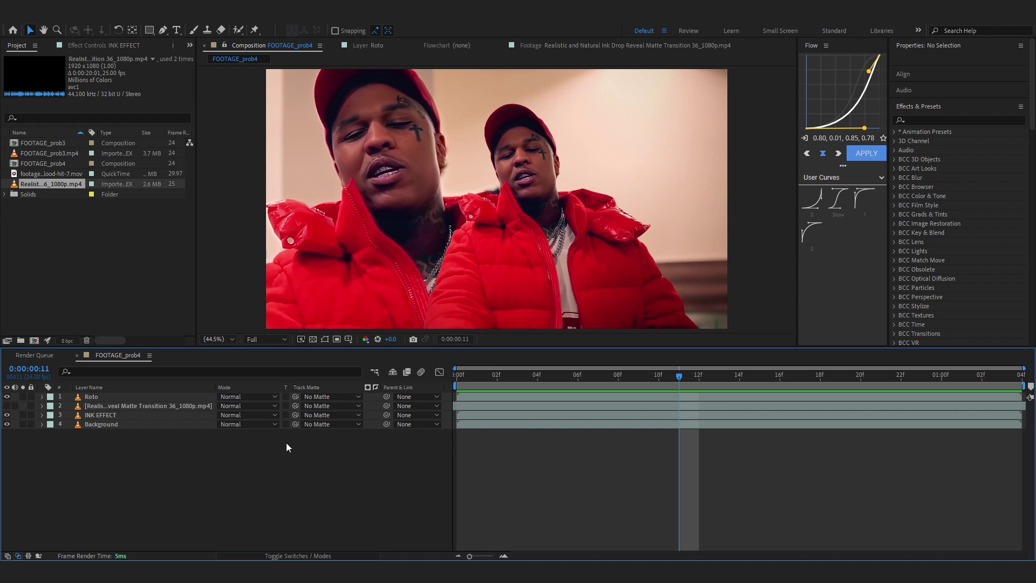
{"action": "left_click", "coordinate": [178, 415]}
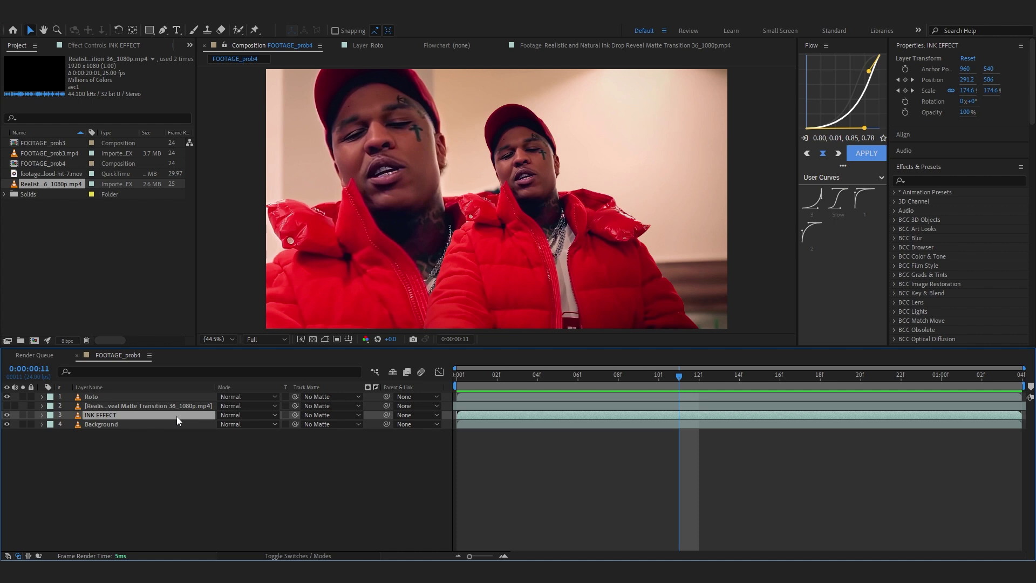
{"action": "left_click", "coordinate": [156, 443]}
{"action": "left_click", "coordinate": [128, 418]}
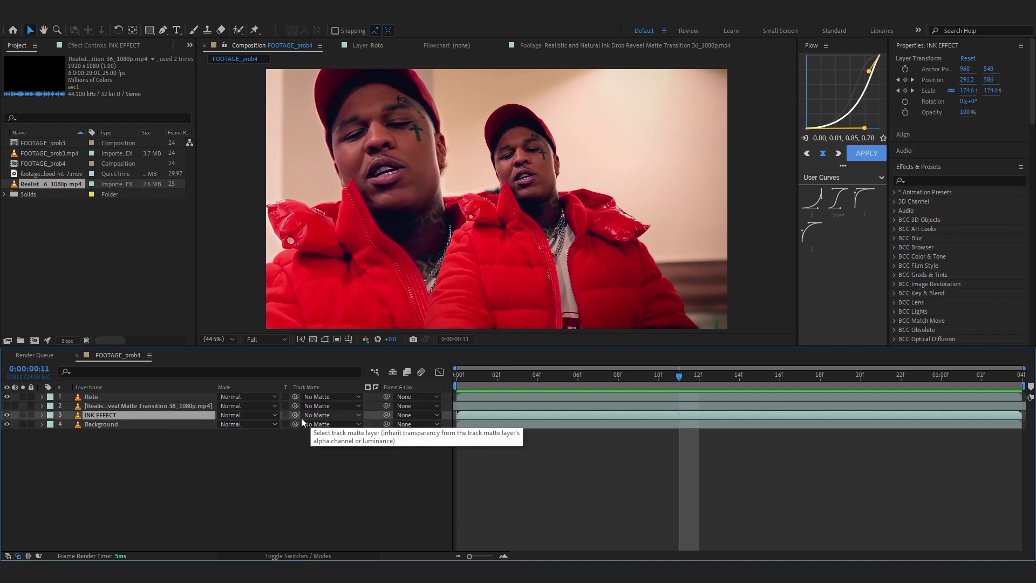
{"action": "mouse_move", "coordinate": [294, 416]}
{"action": "left_mouse_down"}
{"action": "mouse_move", "coordinate": [307, 447]}
{"action": "mouse_move", "coordinate": [240, 411]}
{"action": "mouse_move", "coordinate": [101, 407]}
{"action": "mouse_move", "coordinate": [122, 406]}
{"action": "left_mouse_up"}
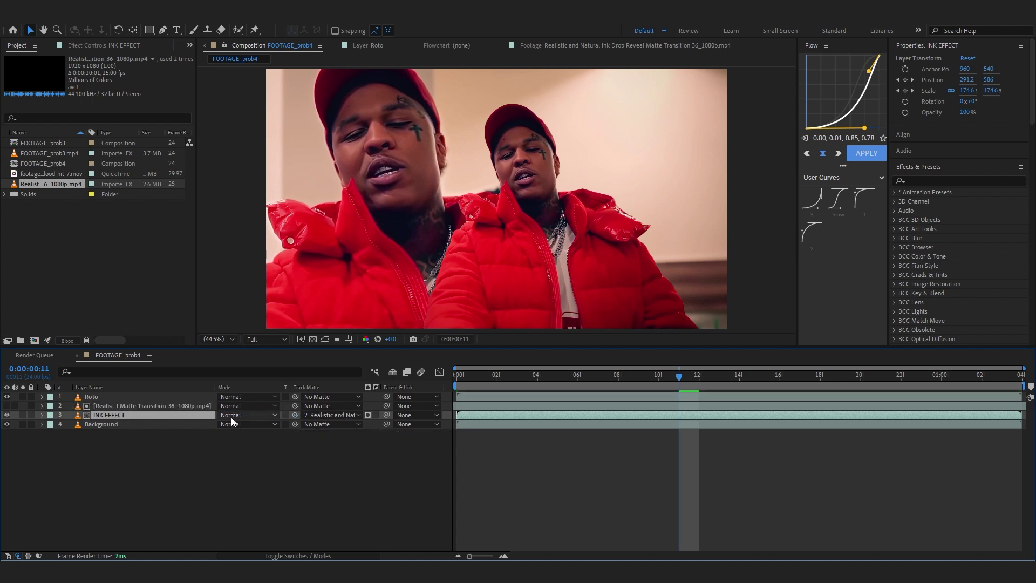
{"action": "left_click", "coordinate": [325, 413]}
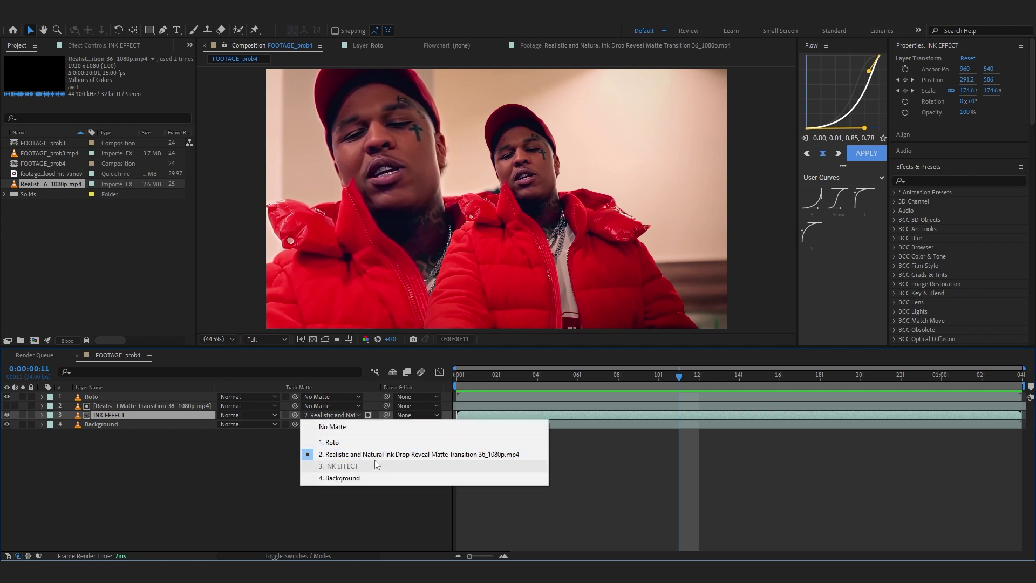
{"action": "left_click", "coordinate": [392, 455]}
{"action": "key", "text": "space"}
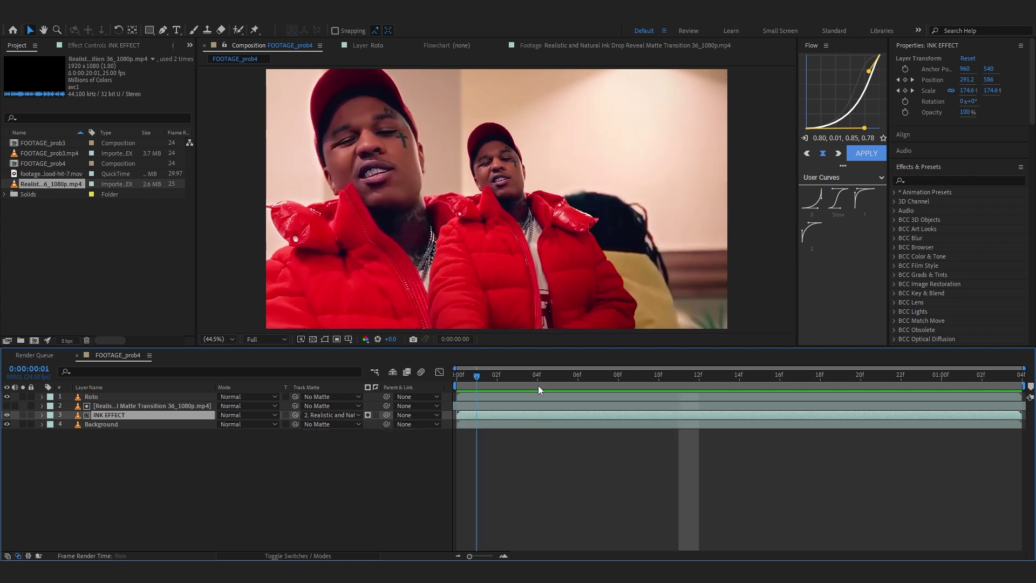
{"action": "key", "text": "space"}
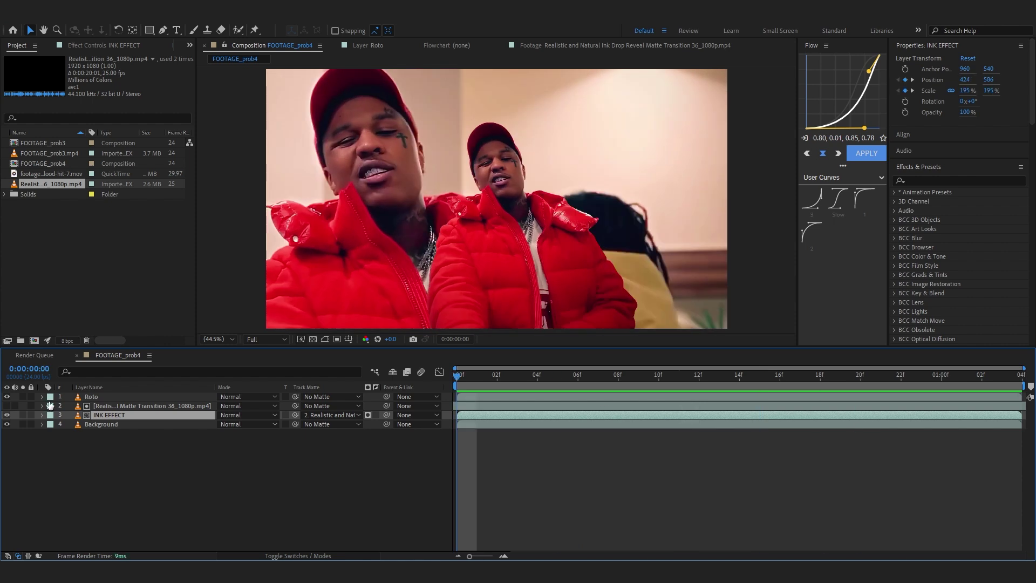
Switch INK EFFECT's track matte to an inverted luma matte and play the ink reveal.
{"action": "left_click", "coordinate": [368, 415]}
{"action": "left_click", "coordinate": [368, 415]}
{"action": "left_click", "coordinate": [368, 415]}
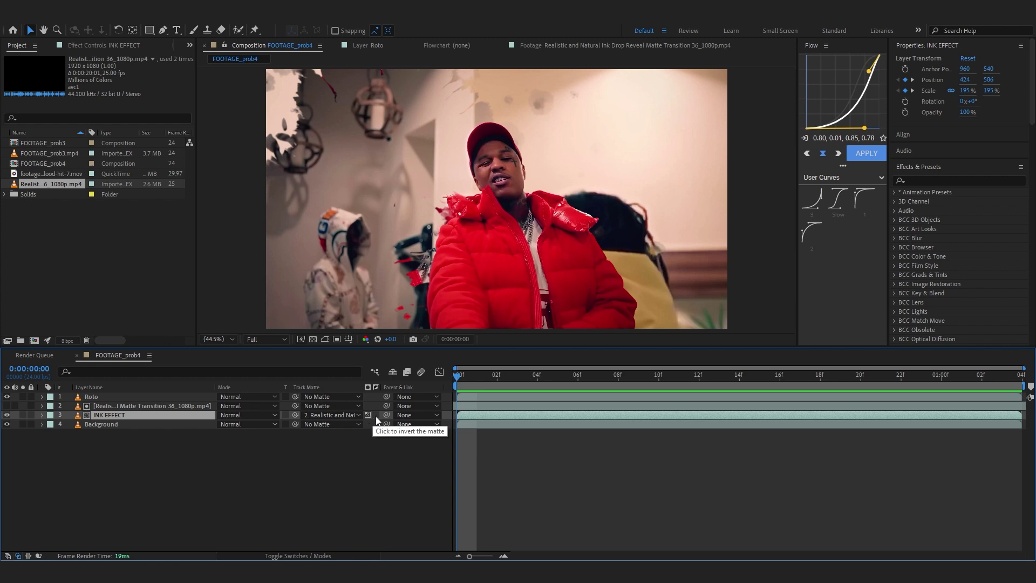
{"action": "left_click", "coordinate": [376, 415]}
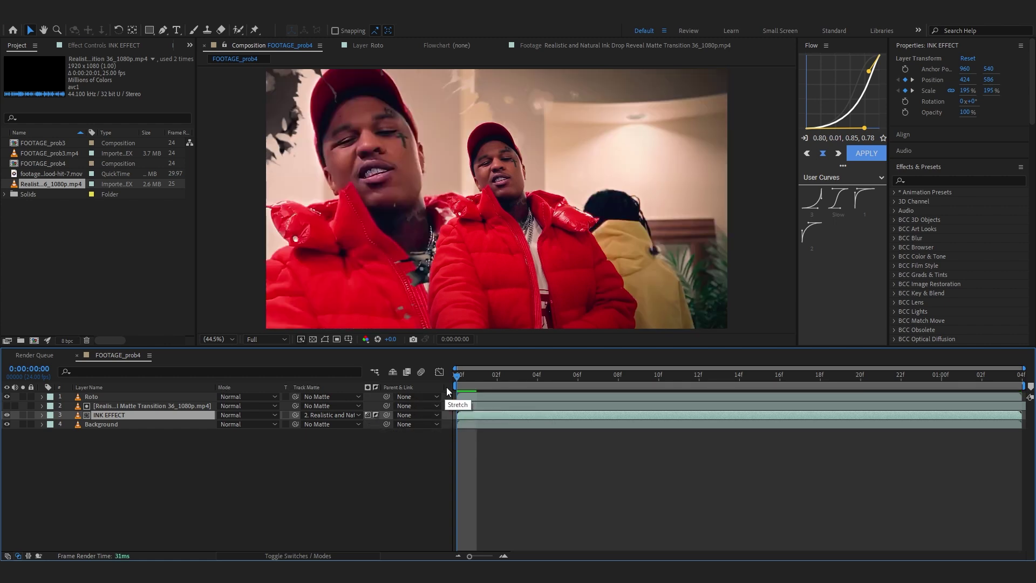
{"action": "key", "text": "space"}
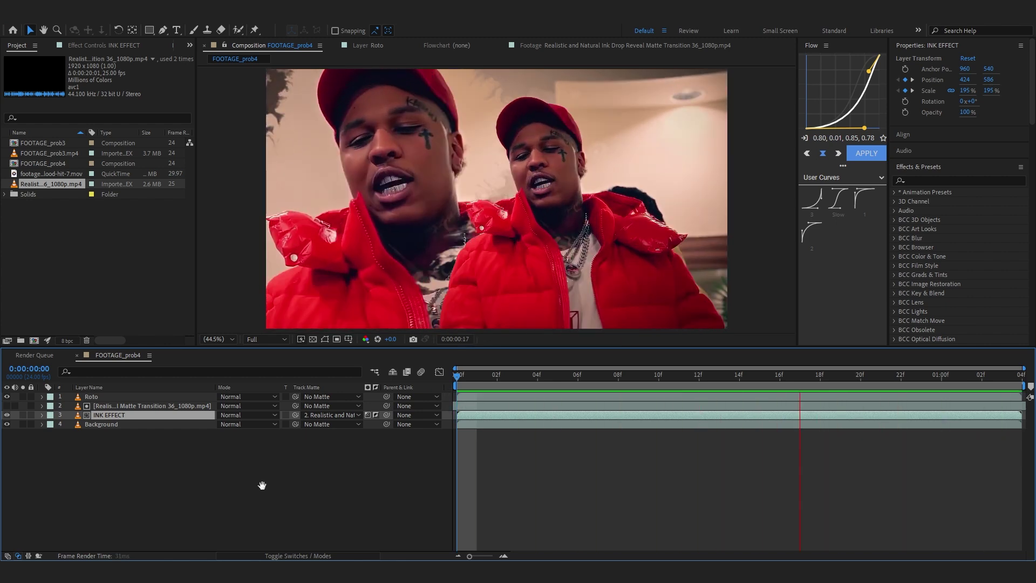
{"action": "key", "text": "space"}
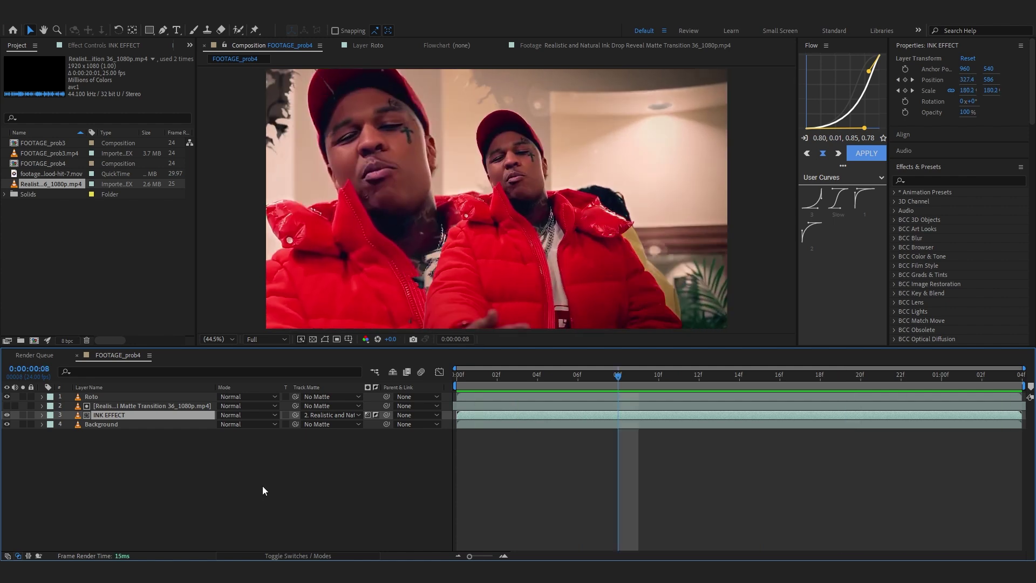
Return to the layer switches and apply the Tritone effect to the INK EFFECT layer.
{"action": "left_click", "coordinate": [357, 556]}
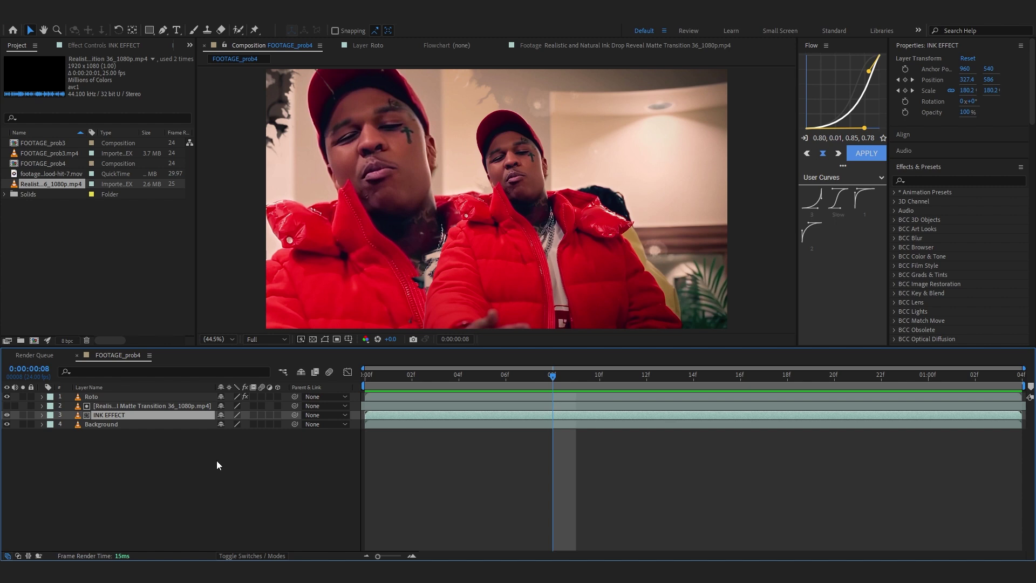
{"action": "key", "text": "ctrl+space"}
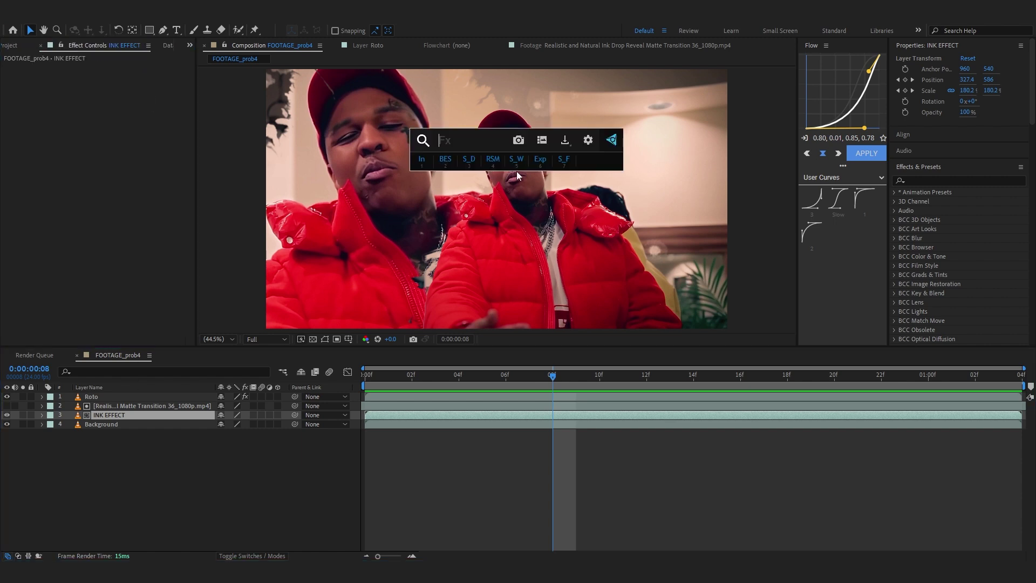
{"action": "type", "text": "tritone"}
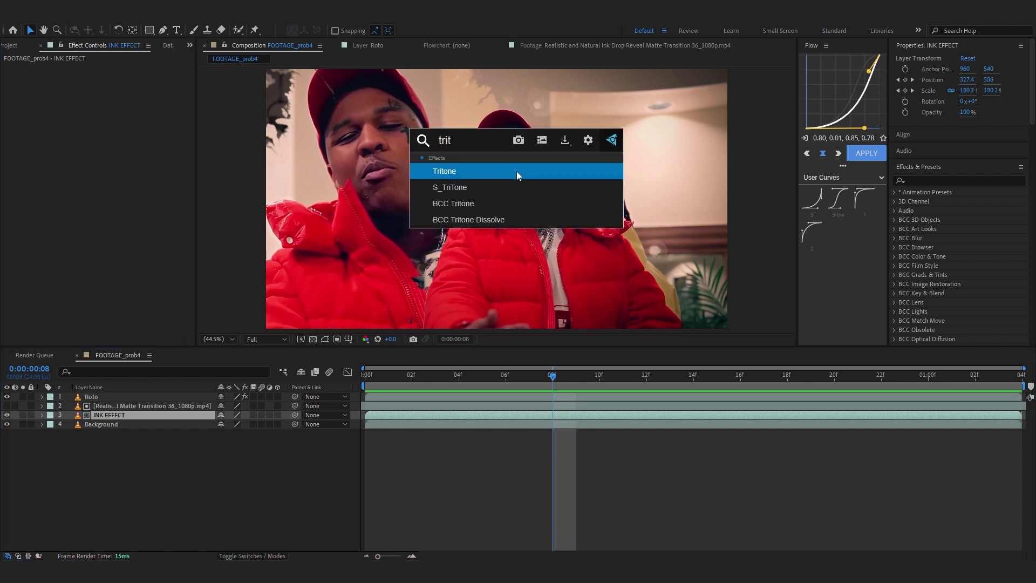
{"action": "left_click", "coordinate": [516, 170]}
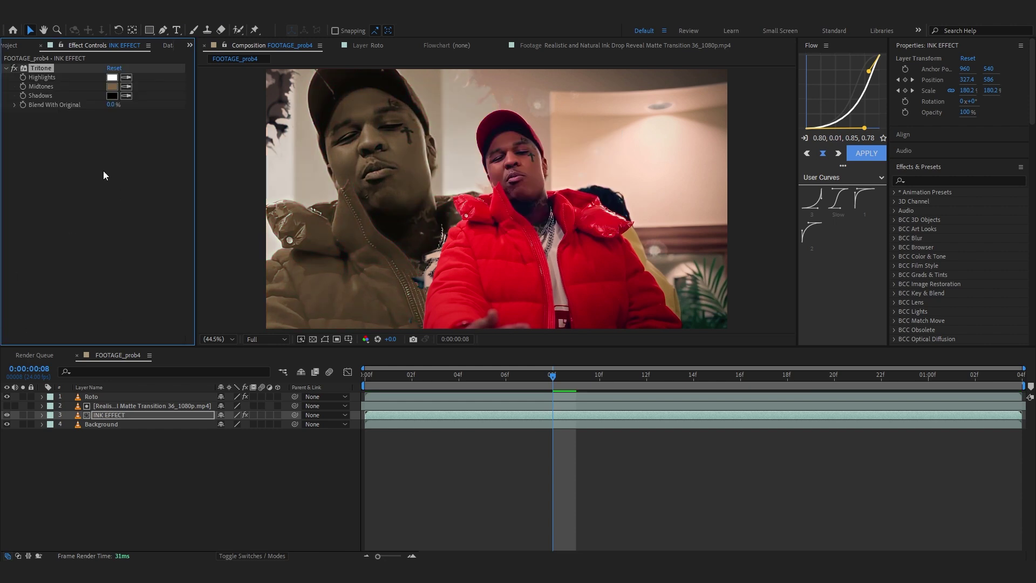
Set Tritone's Midtones colour to a bright saturated red and play the tinted ink reveal.
{"action": "left_click", "coordinate": [111, 87]}
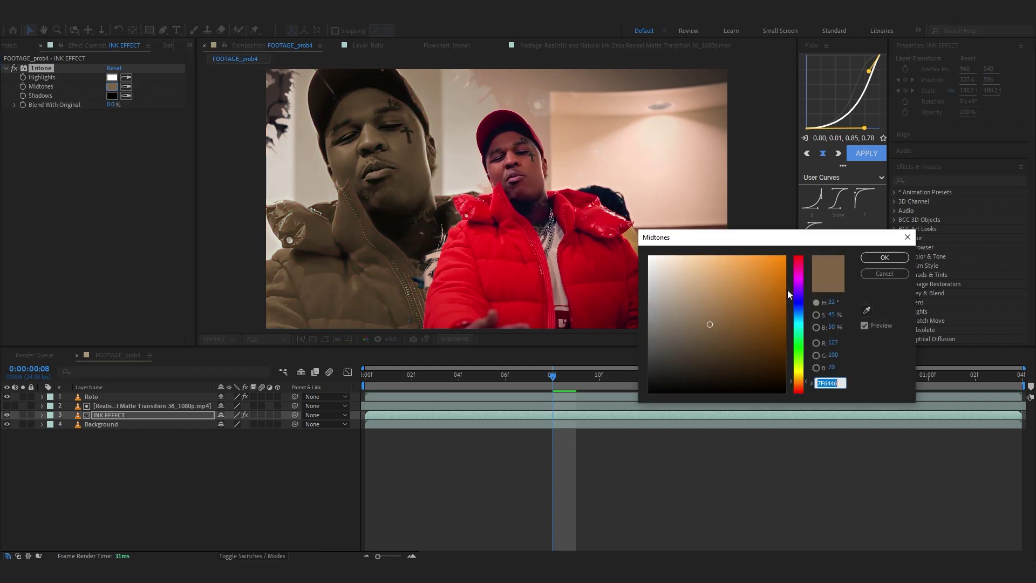
{"action": "left_click_drag", "start_coordinate": [799, 382], "coordinate": [799, 256]}
{"action": "left_click_drag", "start_coordinate": [733, 324], "coordinate": [782, 259]}
{"action": "left_click", "coordinate": [884, 257]}
{"action": "key", "text": "space"}
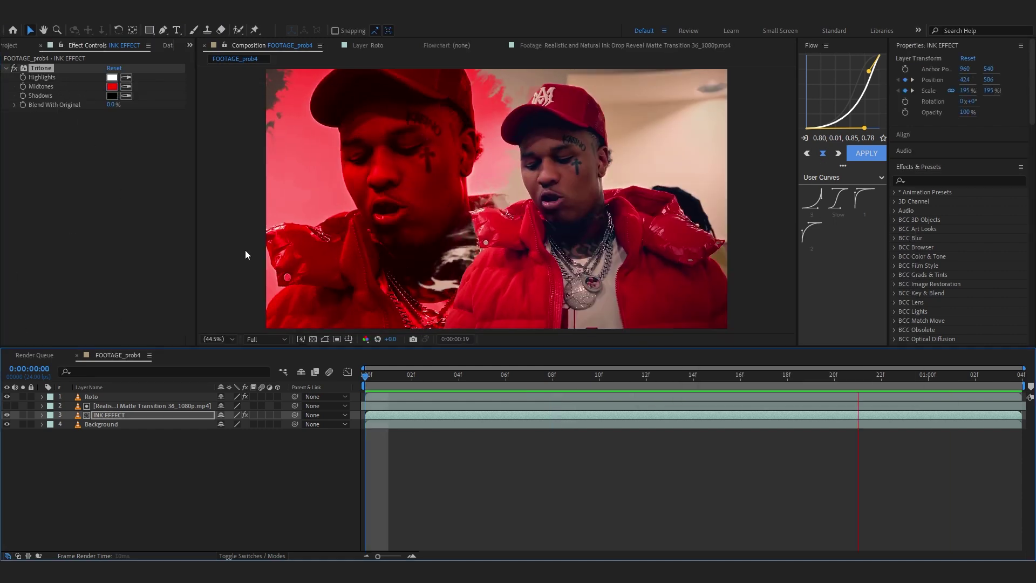
{"action": "left_click", "coordinate": [83, 467]}
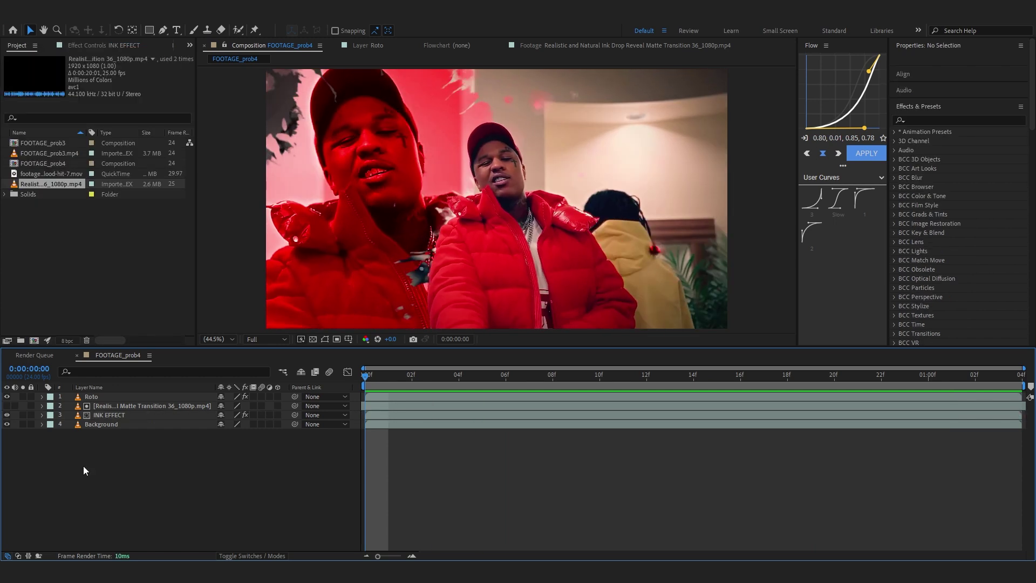
Preview the footagecrate-blood-hit-7.mov clip and add it above the Roto layer.
{"action": "double_click", "coordinate": [43, 173]}
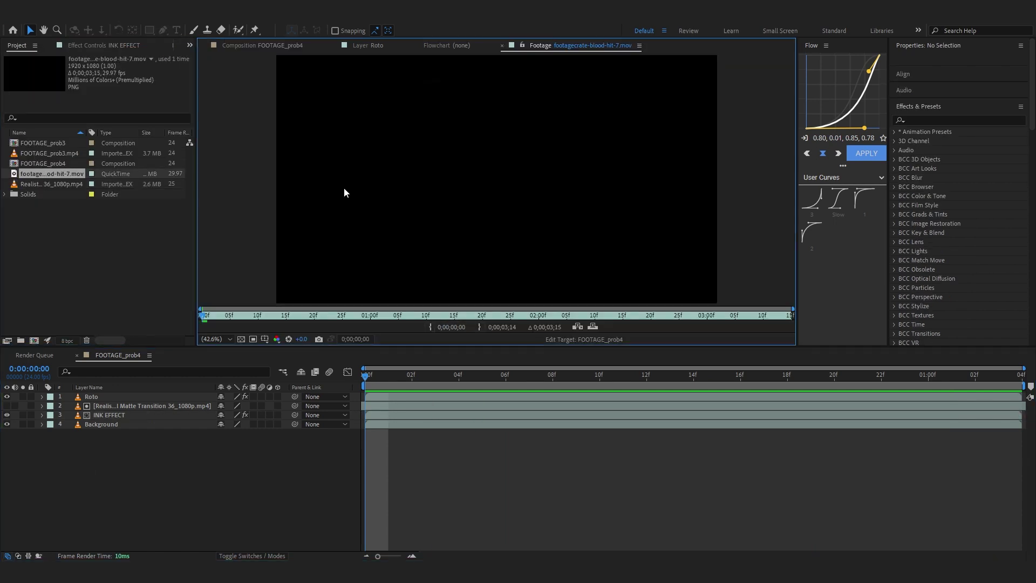
{"action": "left_click_drag", "start_coordinate": [242, 326], "coordinate": [8, 287]}
{"action": "left_click_drag", "start_coordinate": [40, 173], "coordinate": [111, 394]}
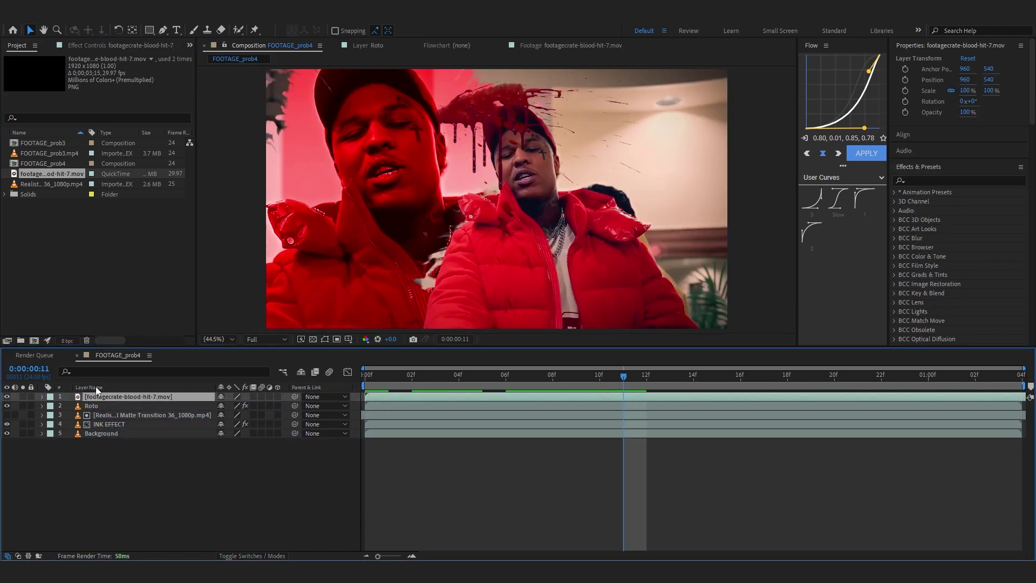
Scale the blood-hit layer to 236%, move it lower over the frame, and place it beneath the Roto layer.
{"action": "key", "text": "s"}
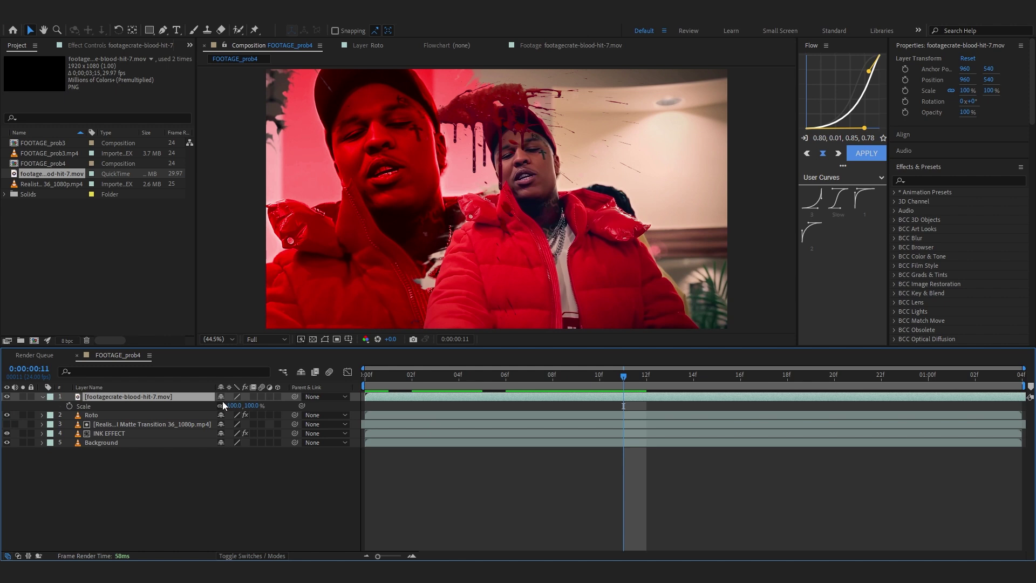
{"action": "left_click_drag", "start_coordinate": [229, 405], "coordinate": [295, 396]}
{"action": "left_click_drag", "start_coordinate": [561, 86], "coordinate": [575, 136]}
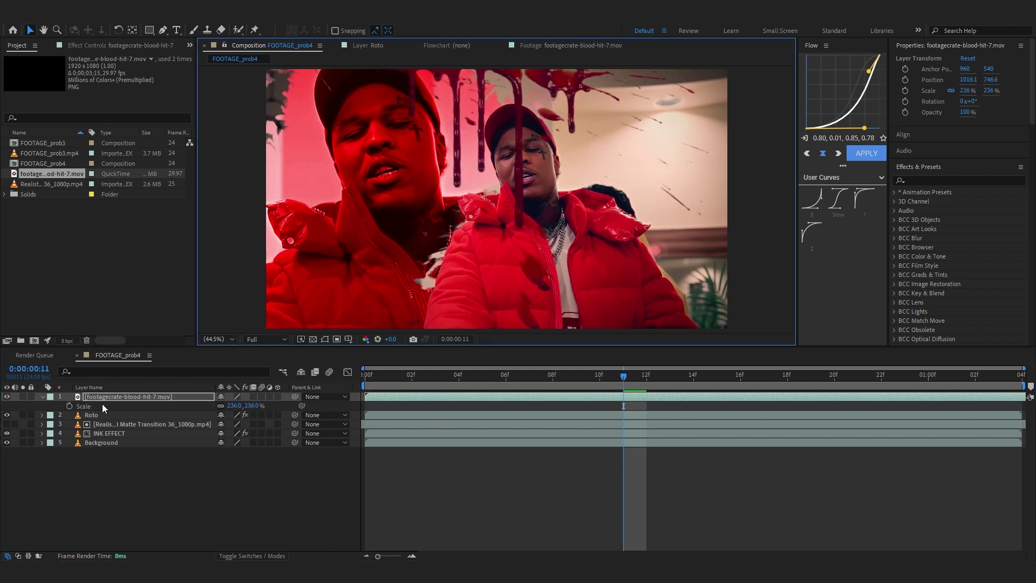
{"action": "left_click_drag", "start_coordinate": [106, 398], "coordinate": [99, 420]}
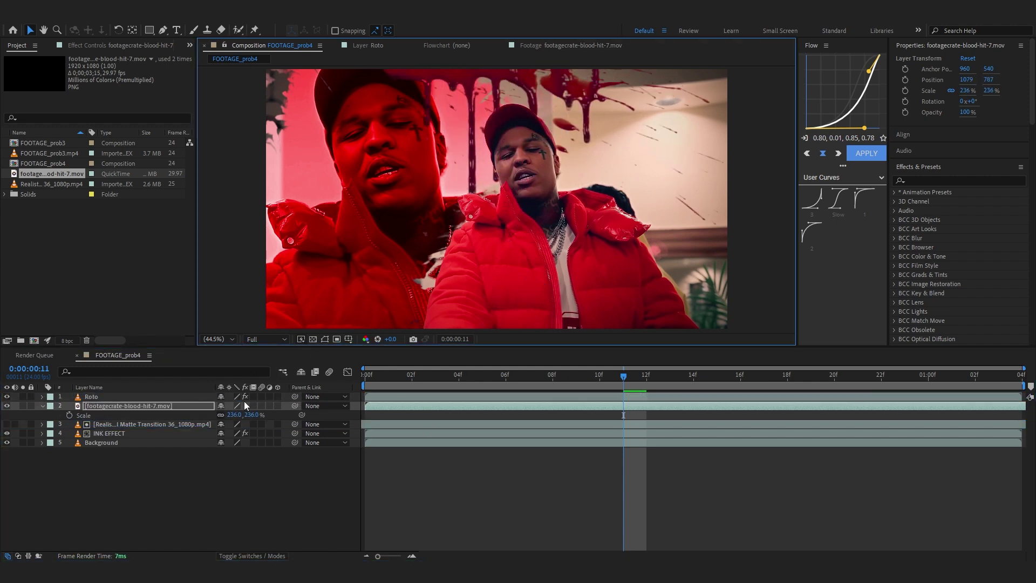
Reduce the blood-hit layer's scale to 170%, move it to about 1079, 508.6 behind the man, and play the composition.
{"action": "left_click_drag", "start_coordinate": [237, 414], "coordinate": [216, 415]}
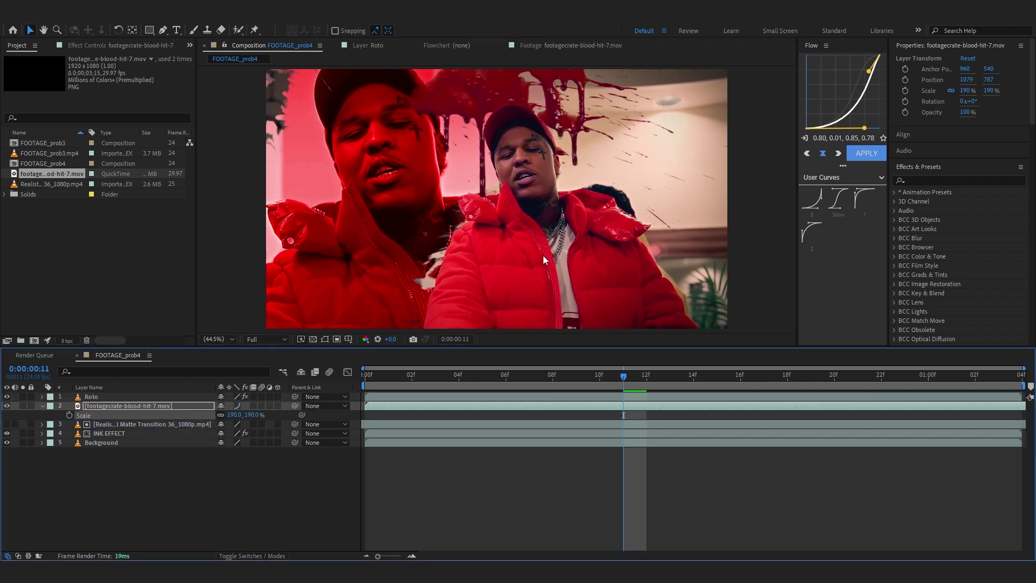
{"action": "left_click_drag", "start_coordinate": [543, 255], "coordinate": [523, 195]}
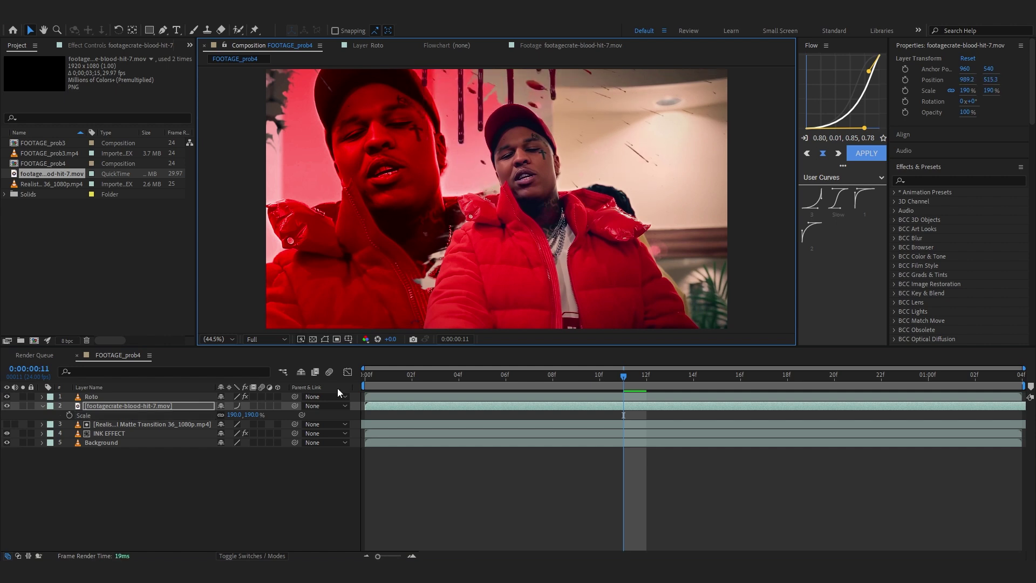
{"action": "left_click", "coordinate": [237, 406]}
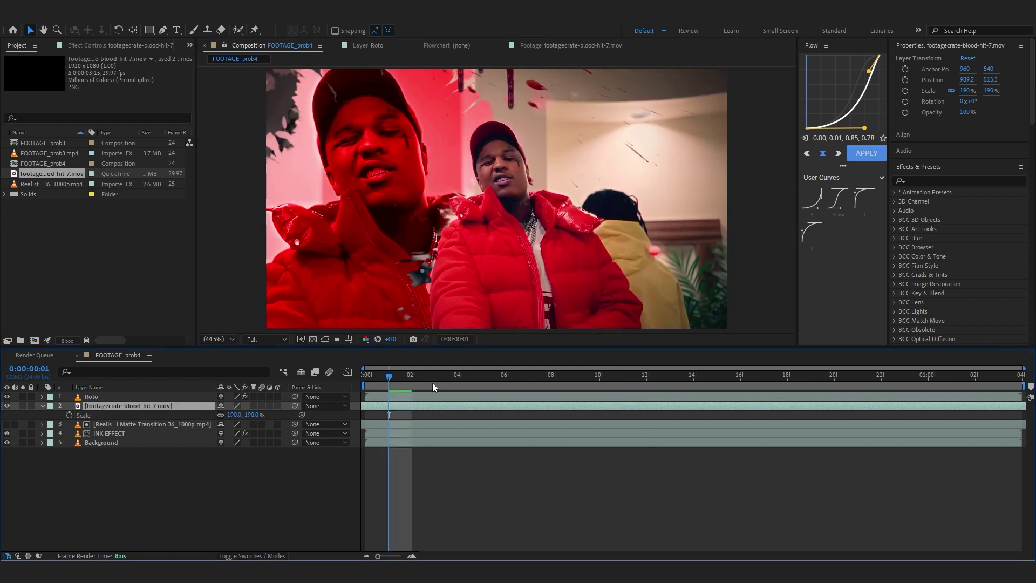
{"action": "left_click_drag", "start_coordinate": [433, 383], "coordinate": [365, 384]}
{"action": "key", "text": "space"}
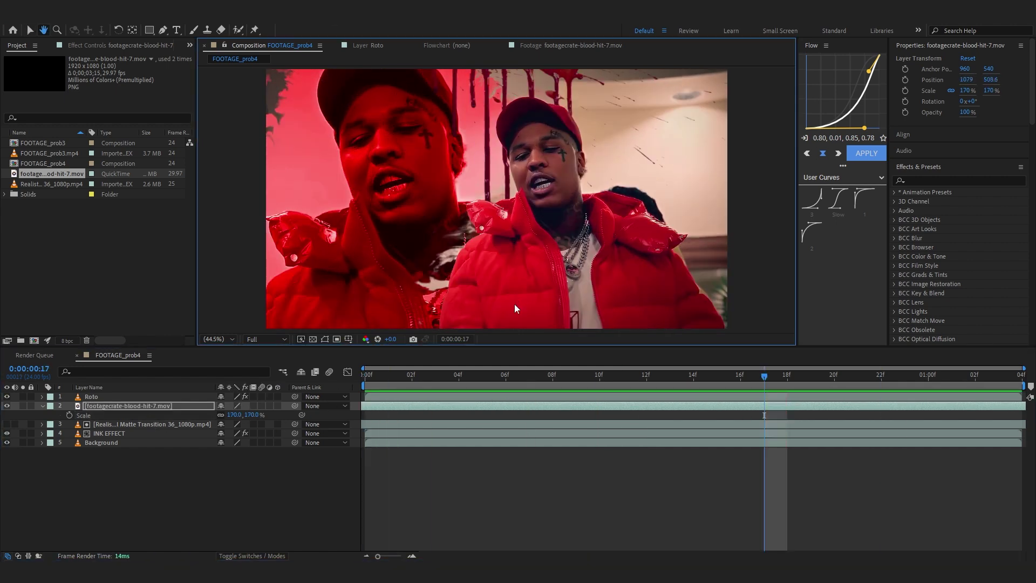
{"action": "key", "text": "space"}
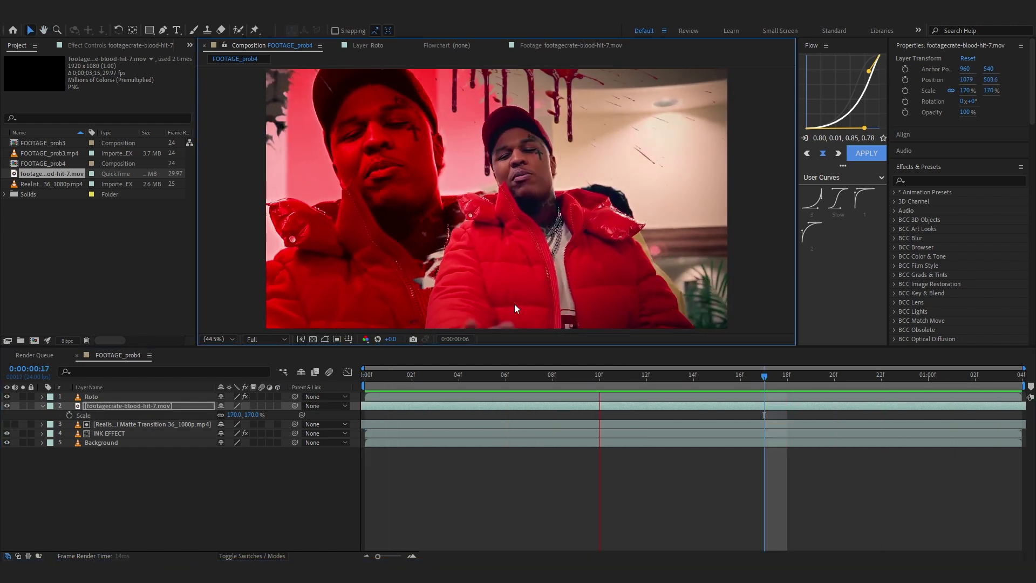
Set the blood-hit layer's blending mode to Overlay and play the result.
{"action": "left_click", "coordinate": [248, 552]}
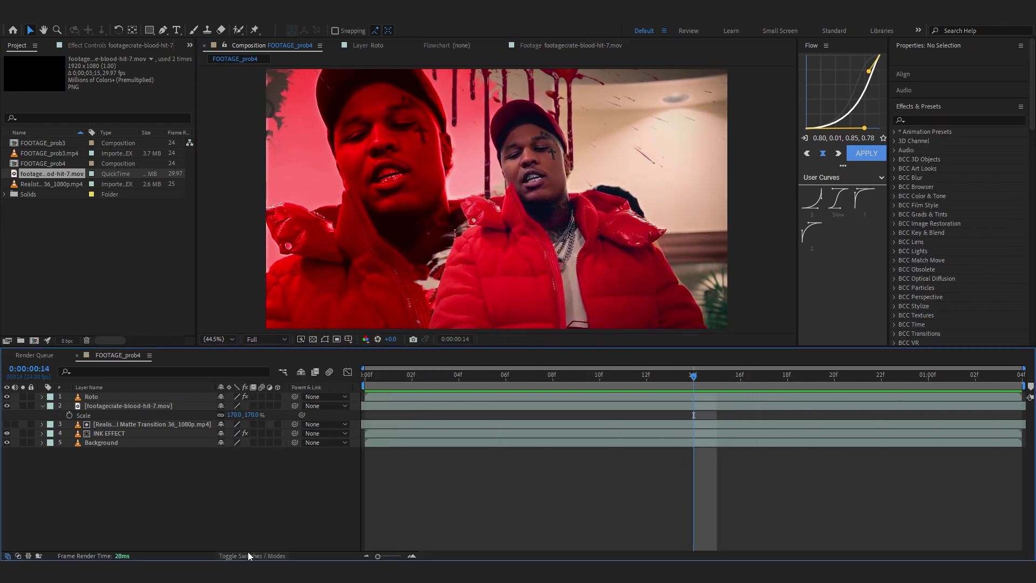
{"action": "left_click", "coordinate": [248, 552]}
{"action": "left_click", "coordinate": [230, 406]}
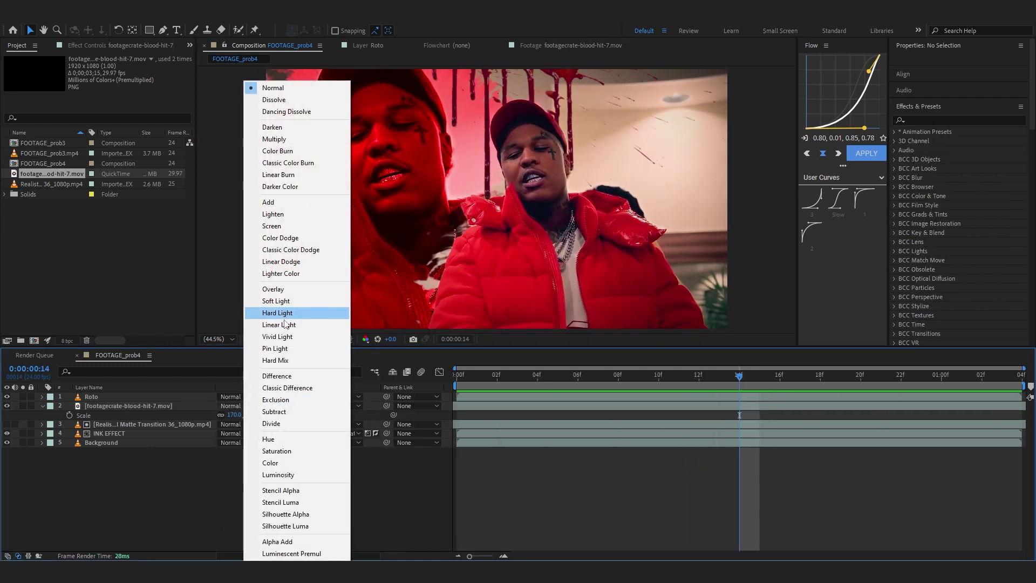
{"action": "left_click", "coordinate": [276, 289]}
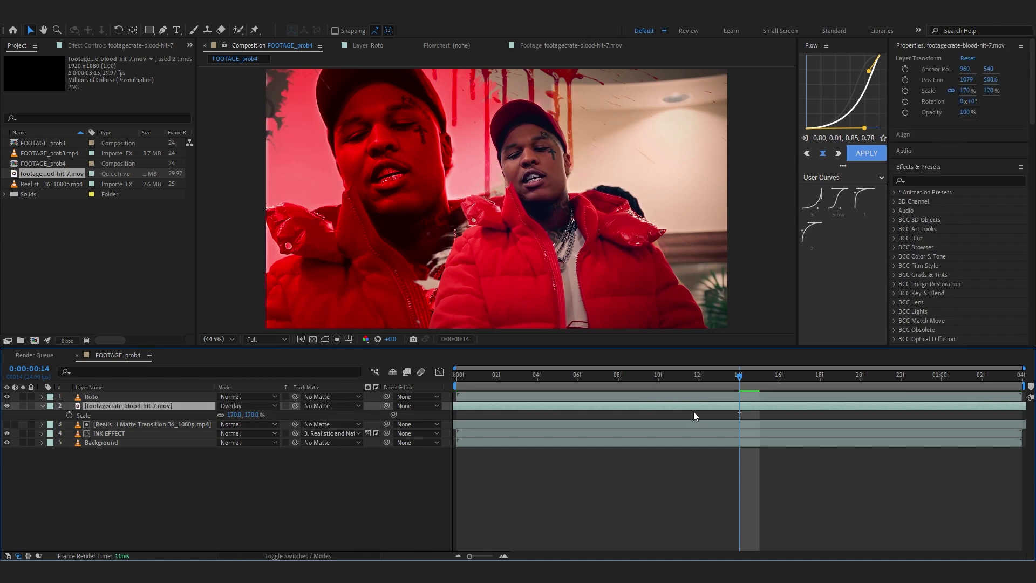
{"action": "key", "text": "space"}
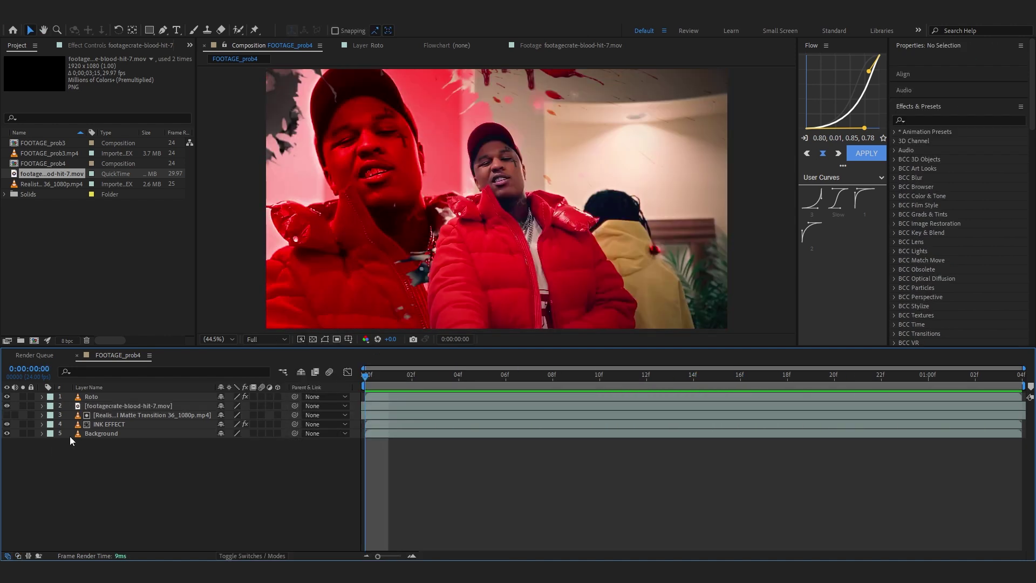
Apply Fast Box Blur to the INK EFFECT layer and keyframe its Blur Radius at 3 on the first frame.
{"action": "left_click", "coordinate": [94, 429]}
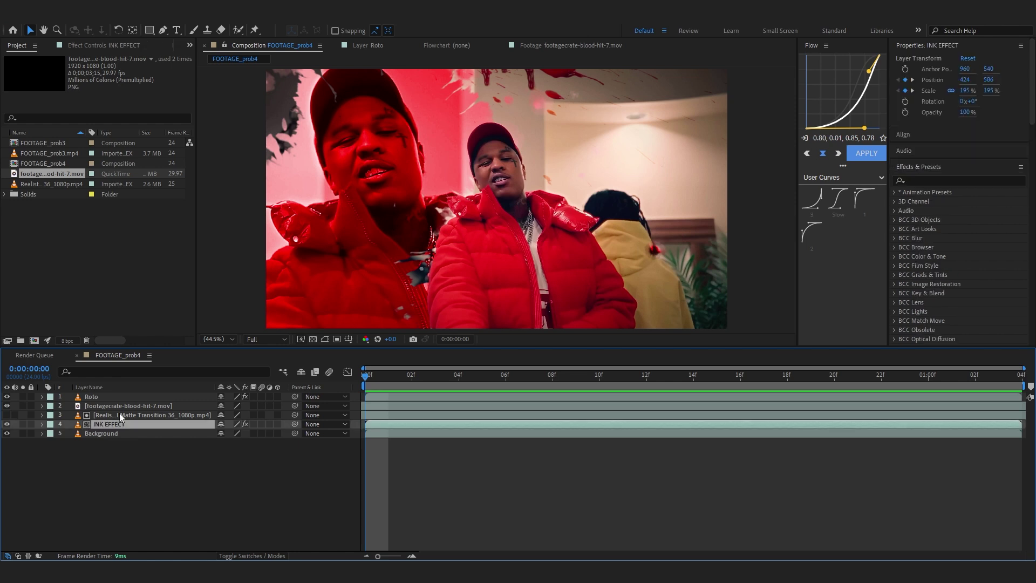
{"action": "key", "text": "ctrl+space"}
{"action": "type", "text": "fast"}
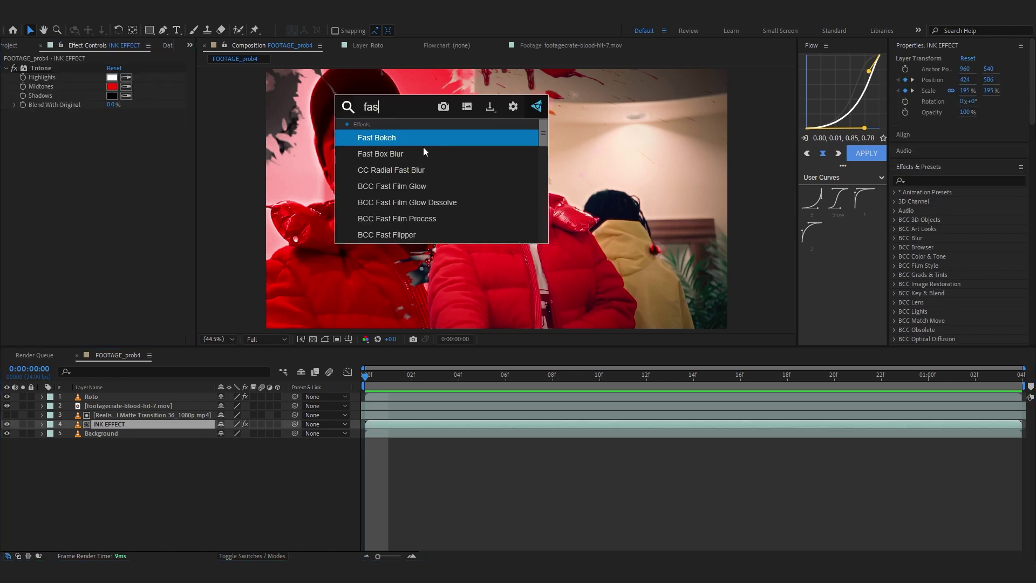
{"action": "left_click", "coordinate": [423, 150]}
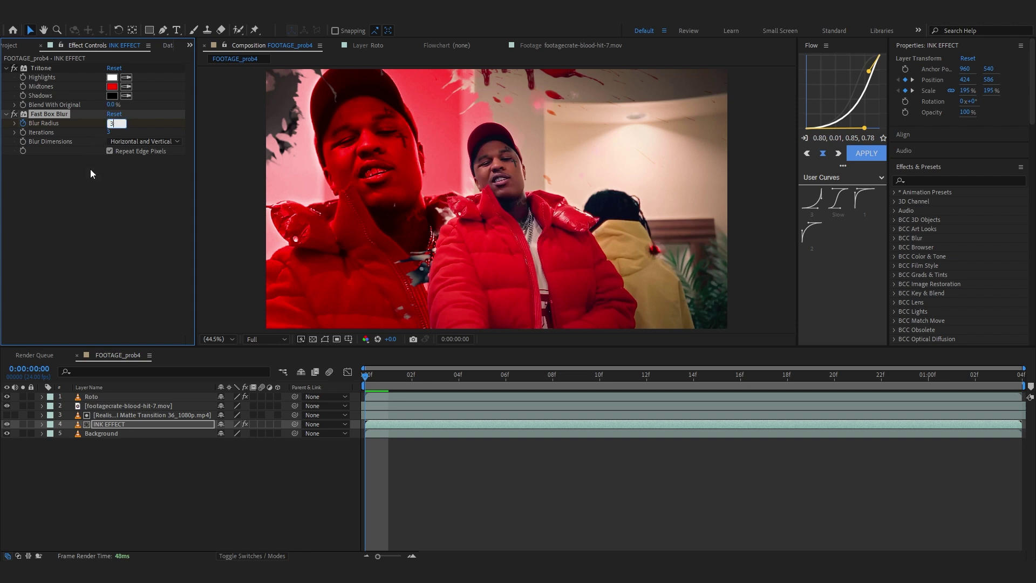
{"action": "type", "text": "3"}
{"action": "key", "text": "Return"}
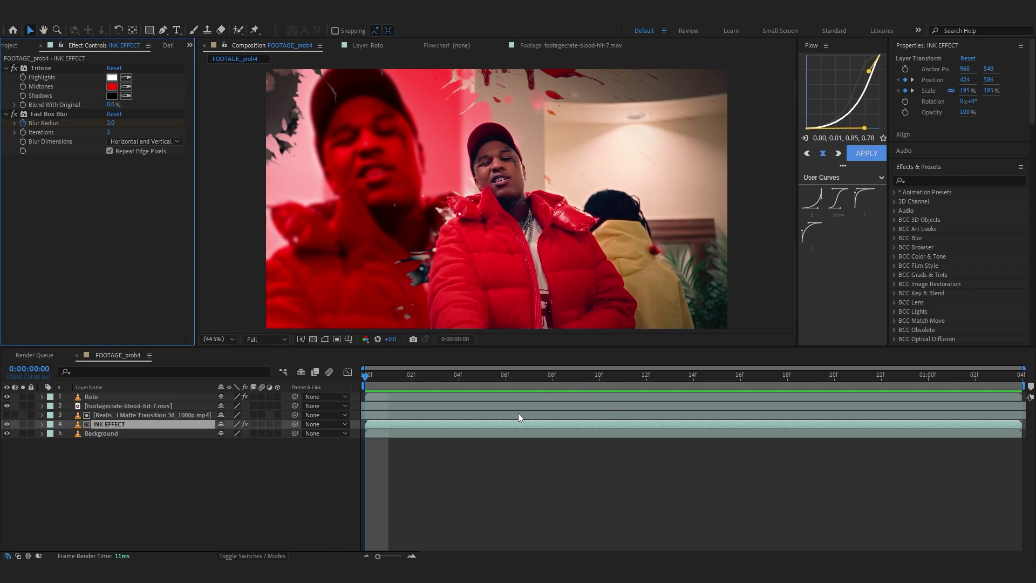
Keyframe the INK EFFECT layer's Blur Radius at 0 at 0:00:01:03 and play the composition from the start.
{"action": "left_click", "coordinate": [497, 424]}
{"action": "key", "text": "u"}
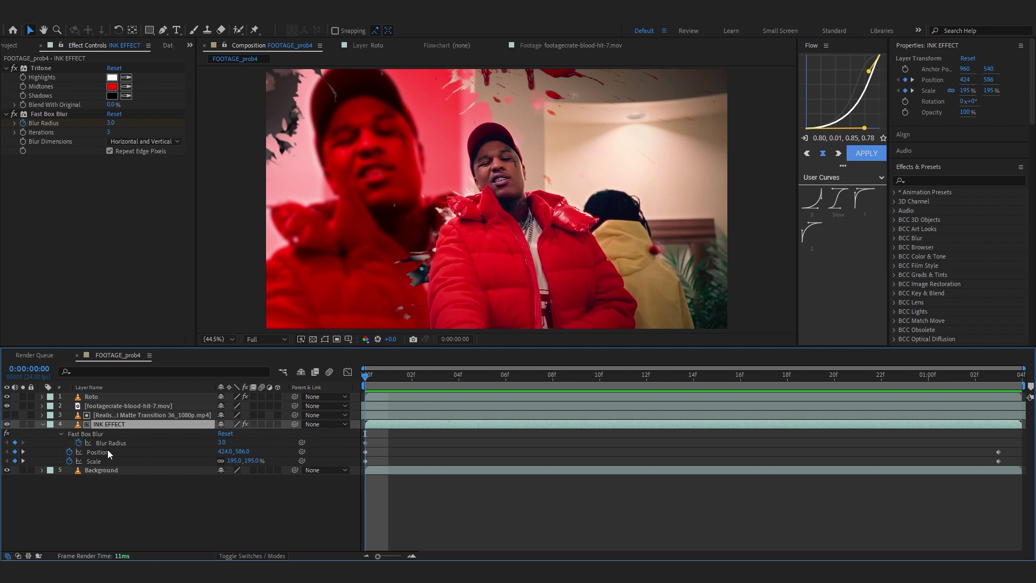
{"action": "left_click", "coordinate": [996, 377]}
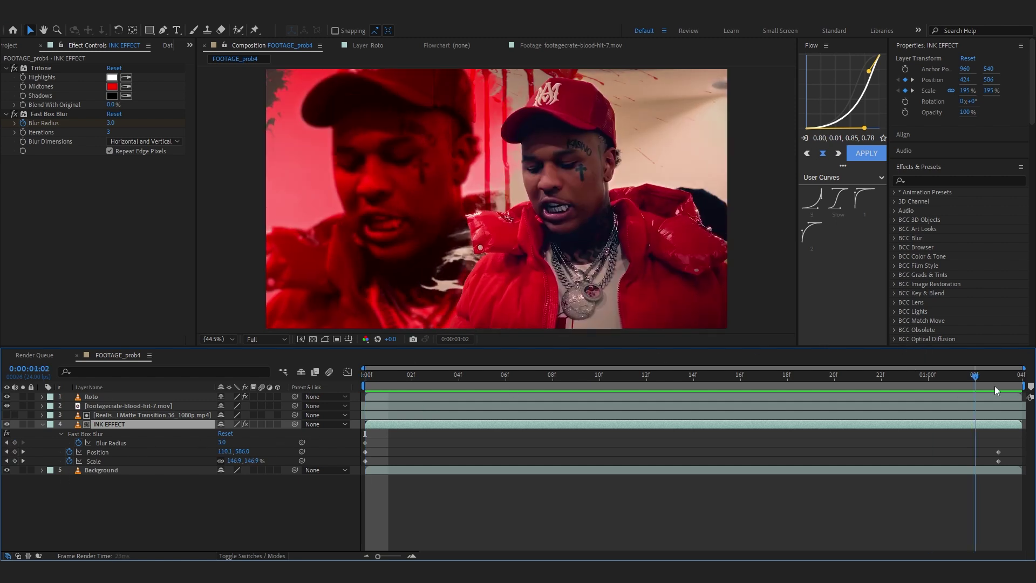
{"action": "left_click_drag", "start_coordinate": [221, 443], "coordinate": [210, 443]}
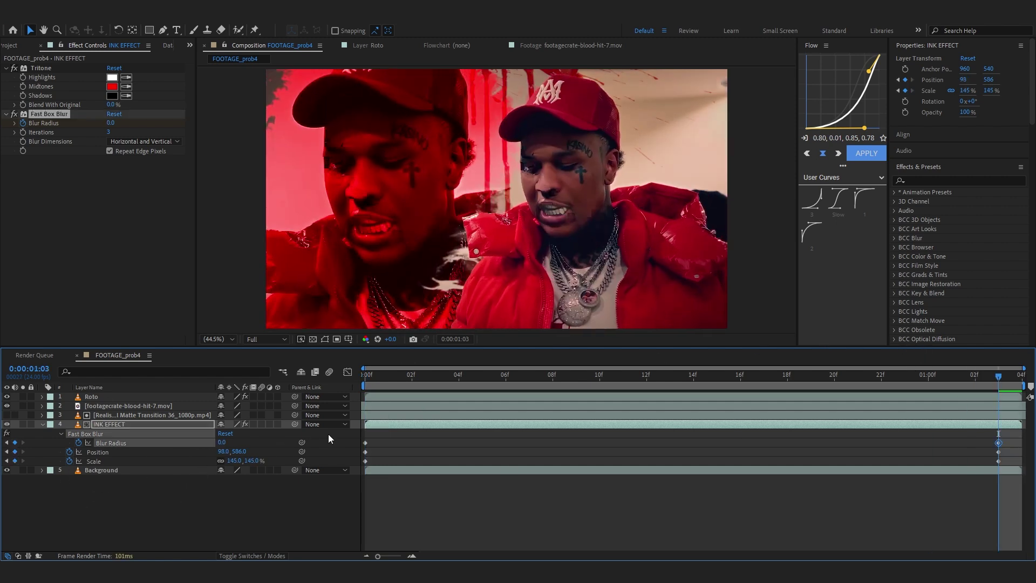
{"action": "left_click_drag", "start_coordinate": [418, 378], "coordinate": [200, 423]}
{"action": "key", "text": "space"}
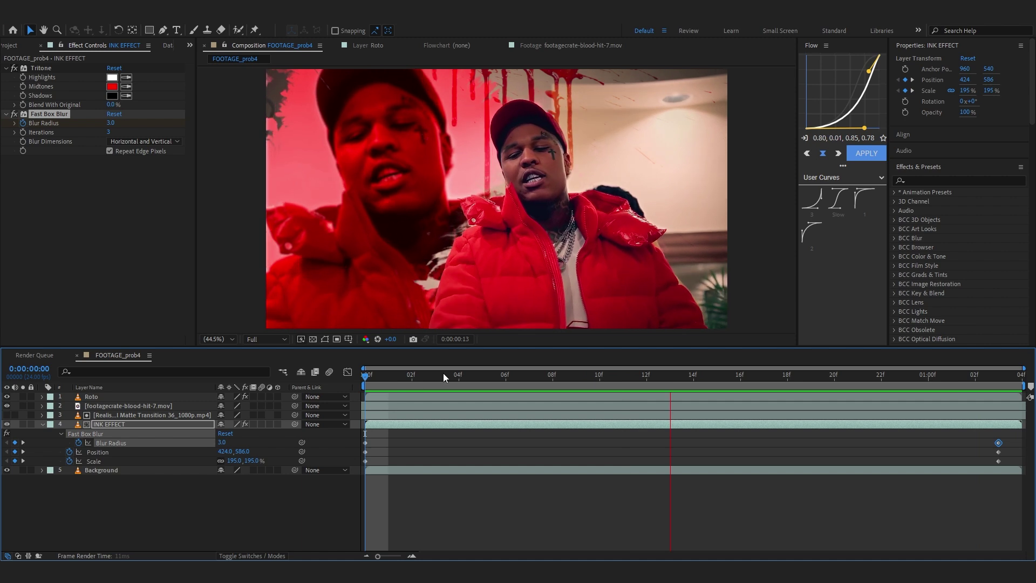
{"action": "key", "text": "space"}
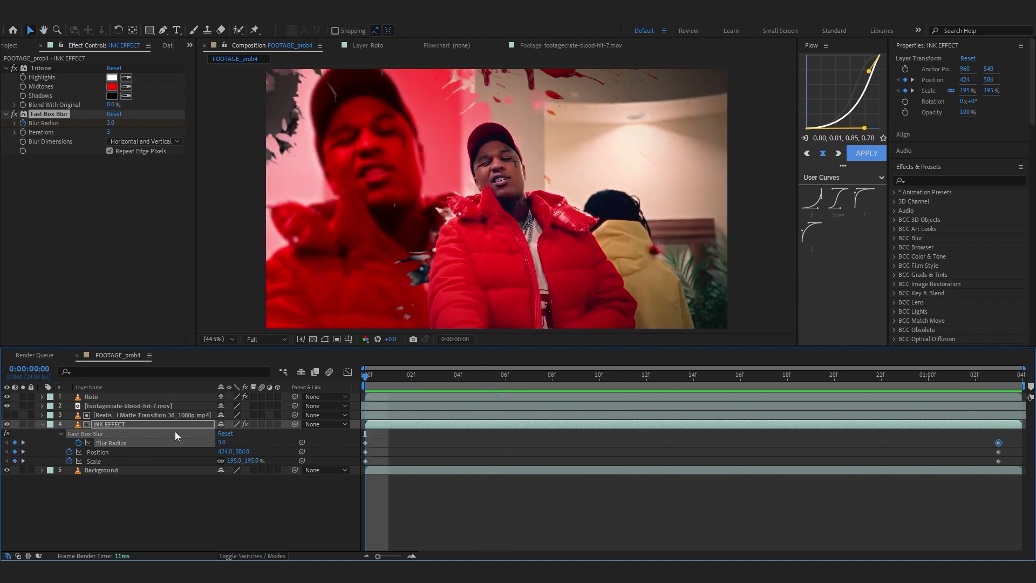
Add Fast Box Blur to the Roto layer, keyframing Blur Radius from 0 on the first frame to 4 at 0:00:01:03.
{"action": "left_click", "coordinate": [40, 423]}
{"action": "left_click", "coordinate": [115, 398]}
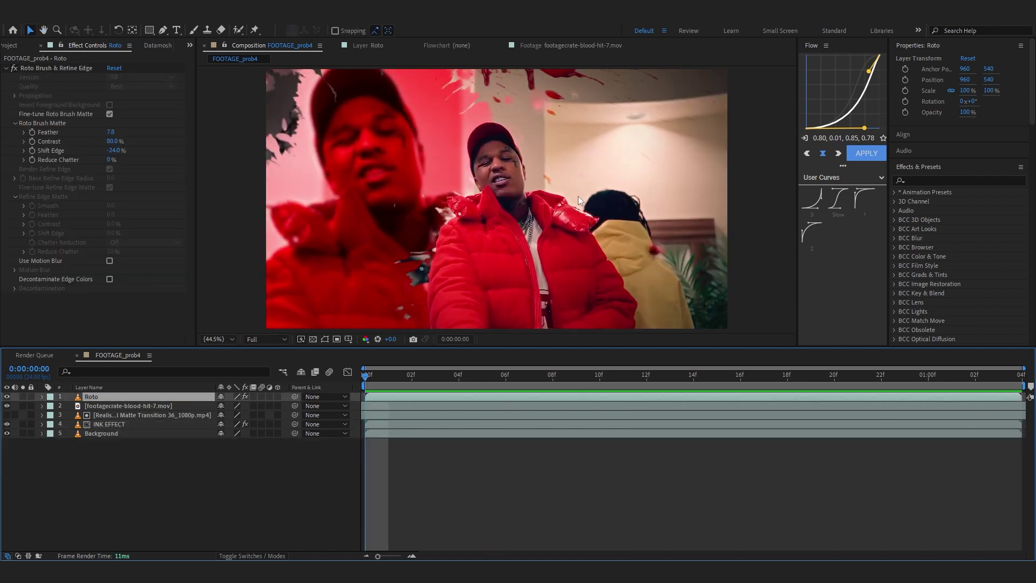
{"action": "key", "text": "ctrl+space"}
{"action": "type", "text": "fas"}
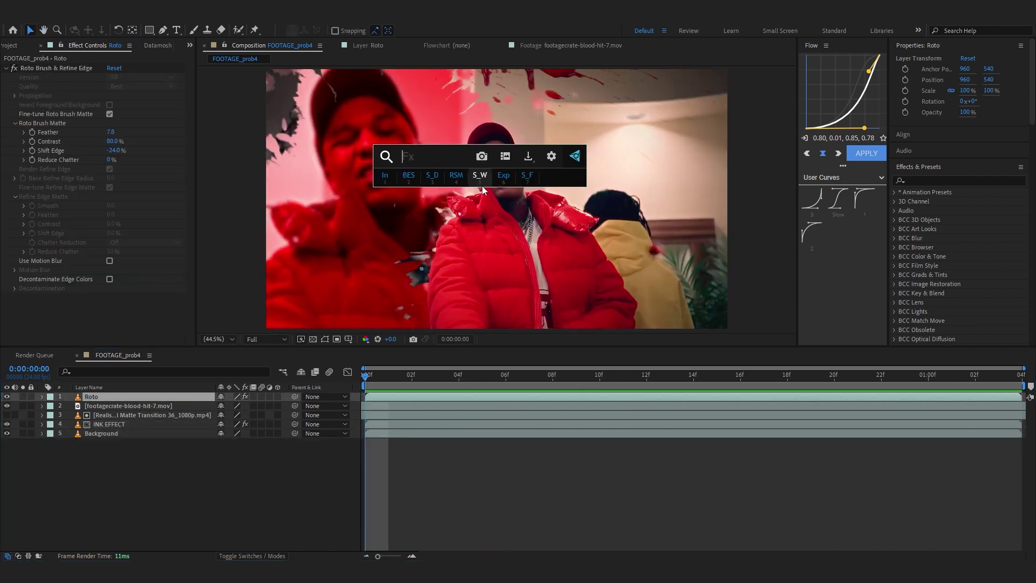
{"action": "left_click", "coordinate": [455, 203]}
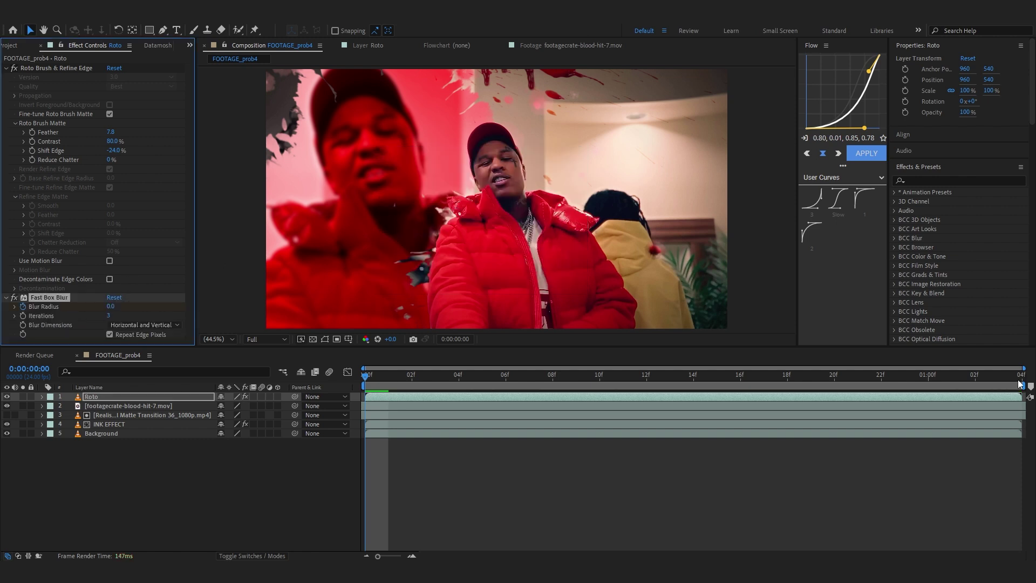
{"action": "key", "text": "End"}
{"action": "left_click", "coordinate": [110, 307]}
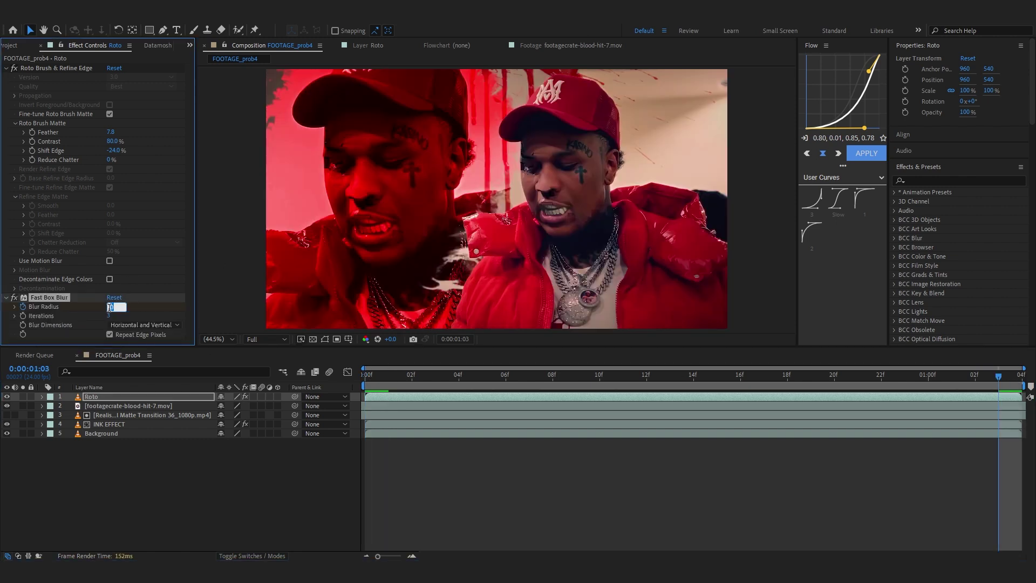
{"action": "key", "text": "Return"}
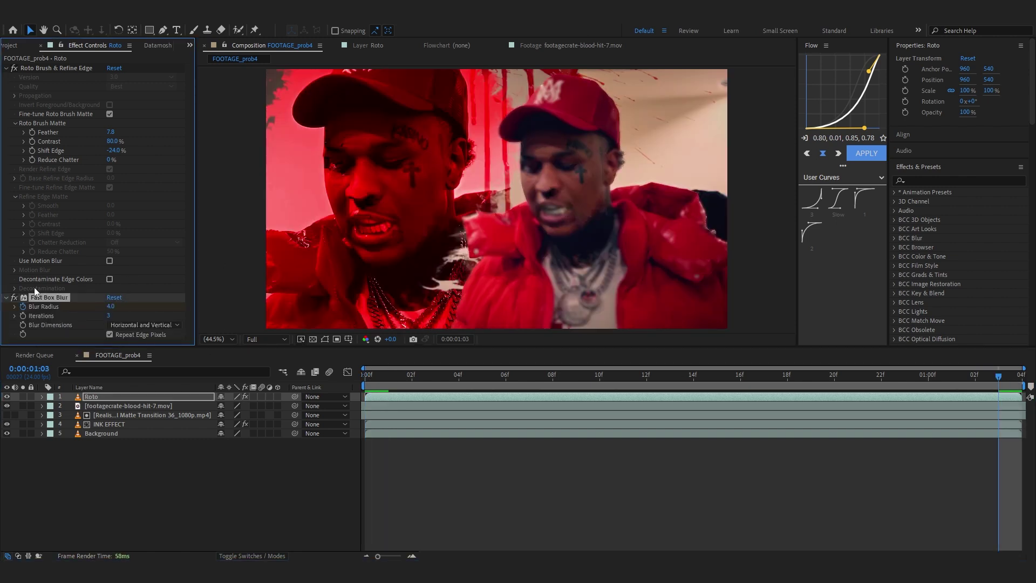
Copy the Roto layer's animated Fast Box Blur onto the Background layer at the first frame and play the result.
{"action": "left_click", "coordinate": [377, 373]}
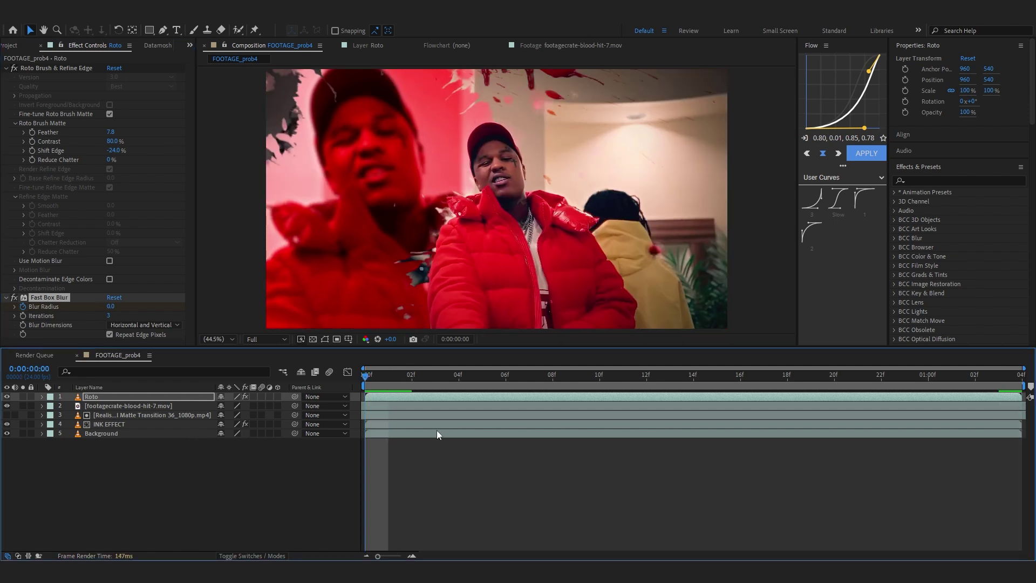
{"action": "left_click", "coordinate": [401, 435]}
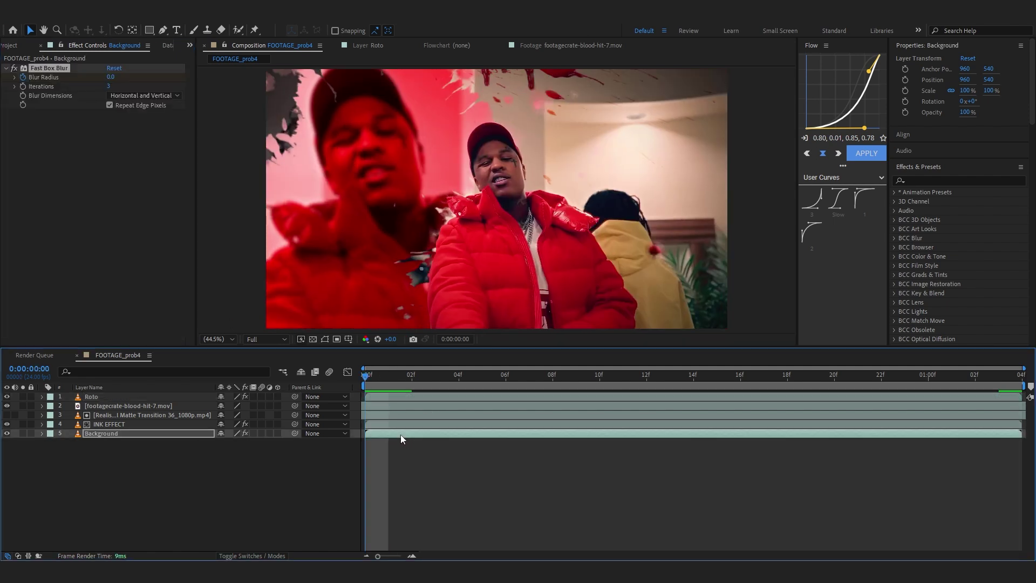
{"action": "key", "text": "space"}
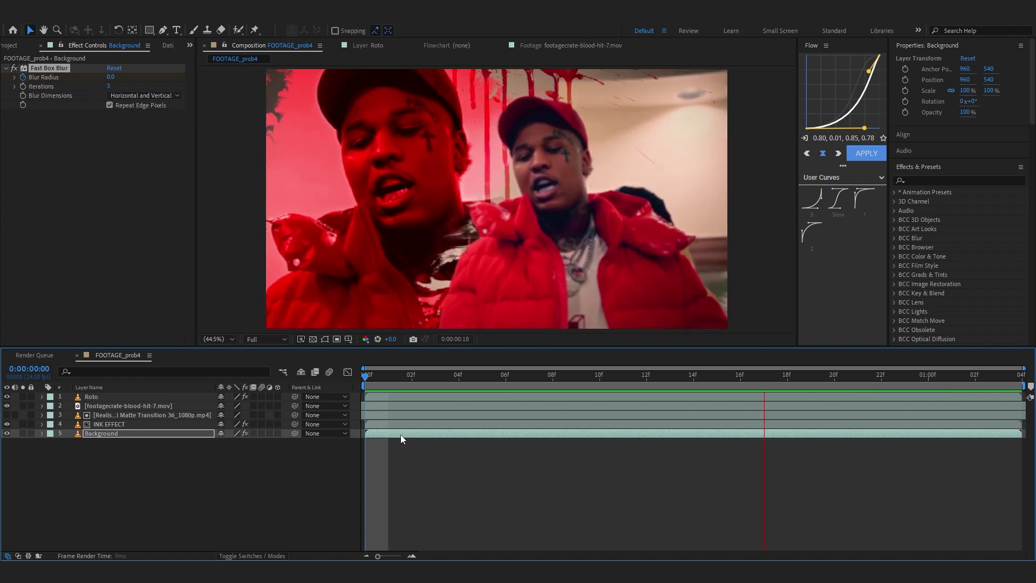
{"action": "key", "text": "space"}
{"action": "key", "text": "Home"}
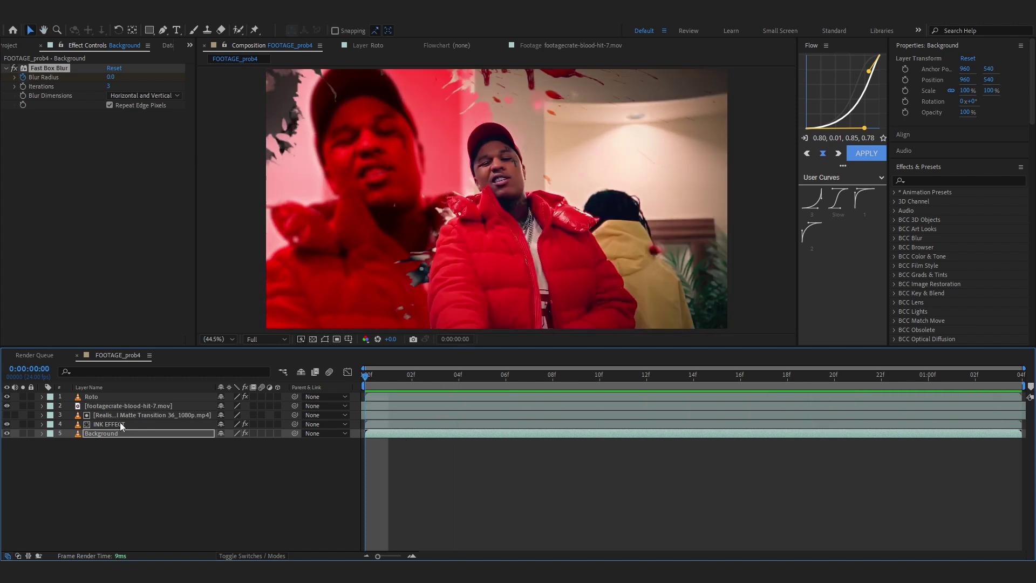
Copy the INK EFFECT layer's animated Fast Box Blur onto the blood-hit layer and play the result.
{"action": "left_click", "coordinate": [119, 424]}
{"action": "left_click", "coordinate": [47, 115]}
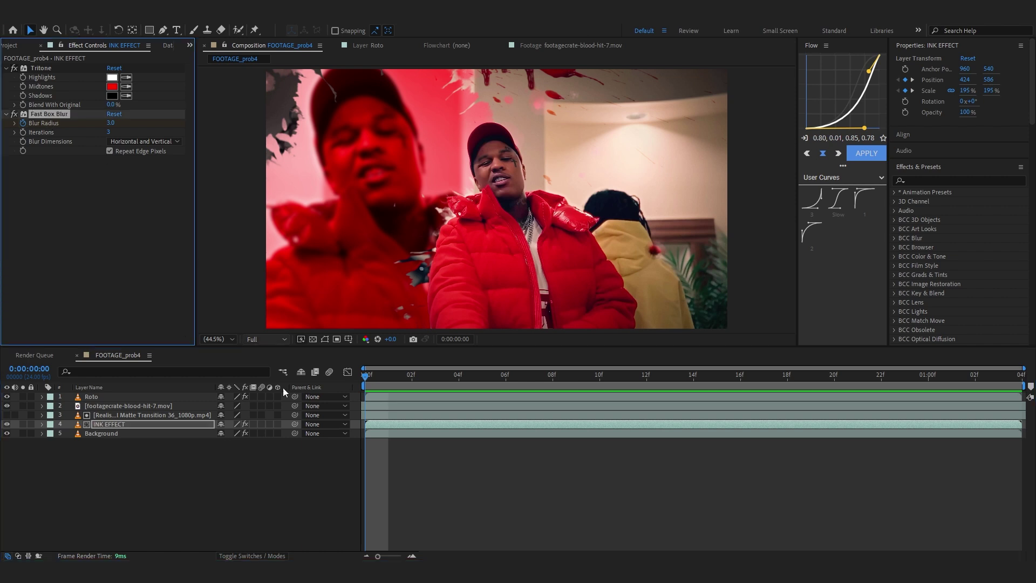
{"action": "left_click", "coordinate": [160, 407]}
{"action": "key", "text": "ctrl+v"}
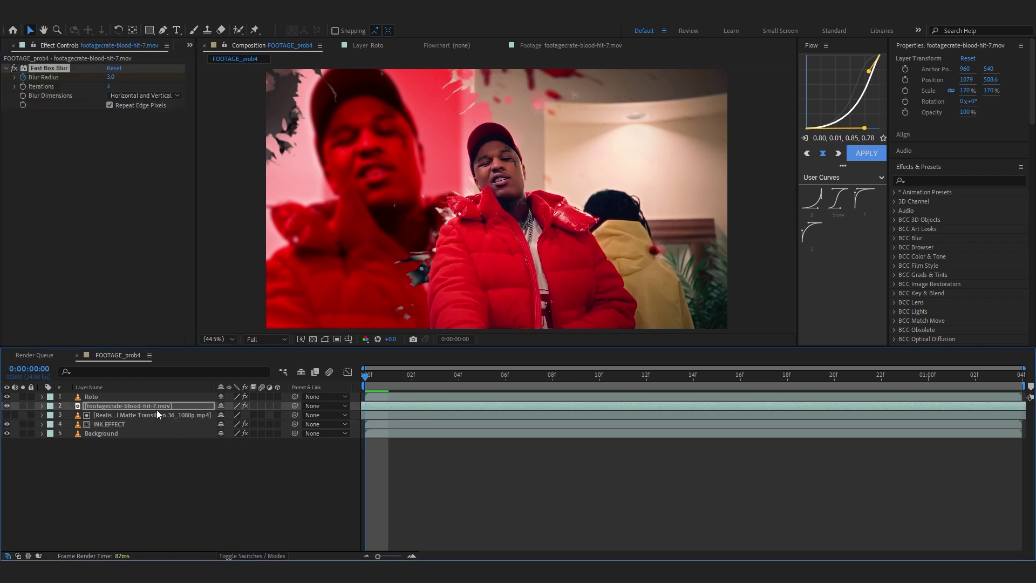
{"action": "key", "text": "space"}
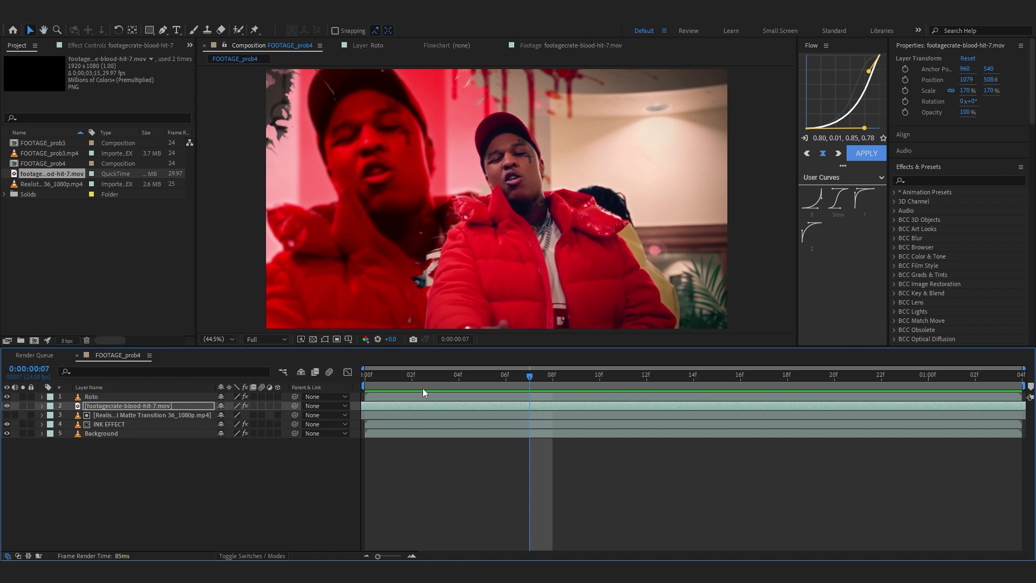
{"action": "key", "text": "space"}
Create a new adjustment layer above all other layers.
{"action": "left_click", "coordinate": [311, 491]}
{"action": "right_click", "coordinate": [312, 494]}
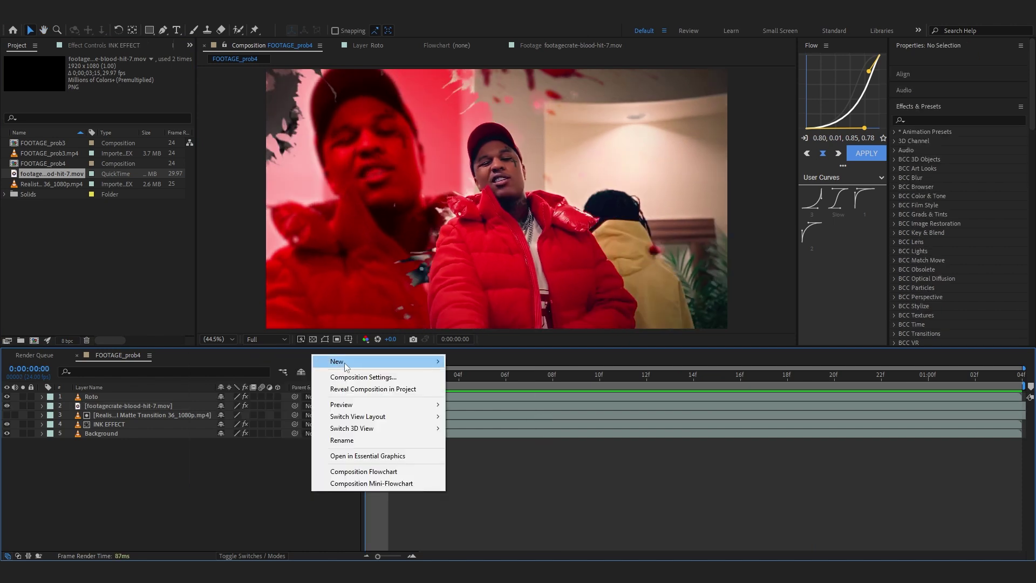
{"action": "left_click", "coordinate": [508, 447]}
{"action": "key", "text": "space"}
{"action": "key", "text": "space"}
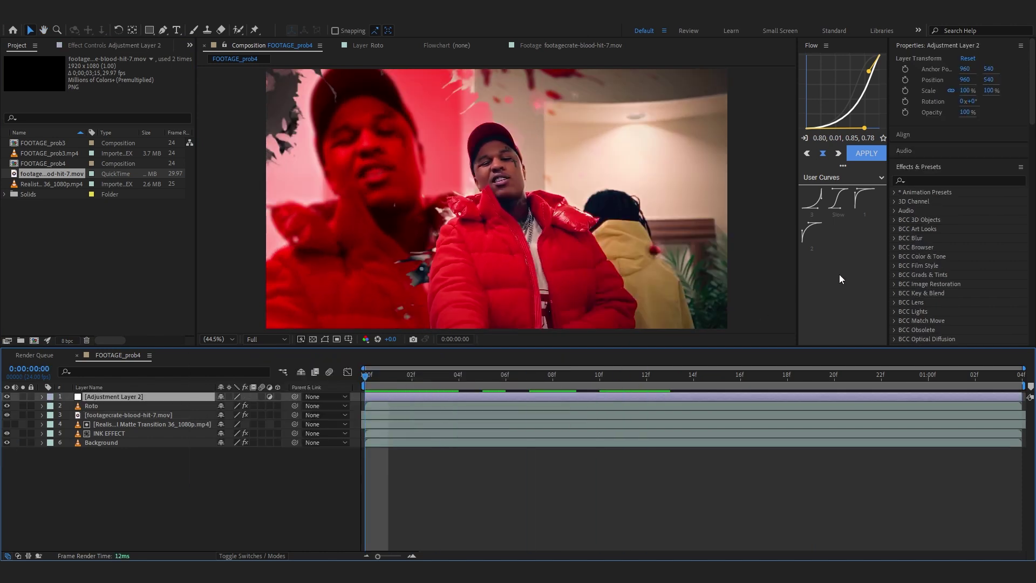
Widen the user presets list and expand the Grunge - Add on folder of the Ultimate Grunge Bundle.
{"action": "left_click", "coordinate": [896, 193]}
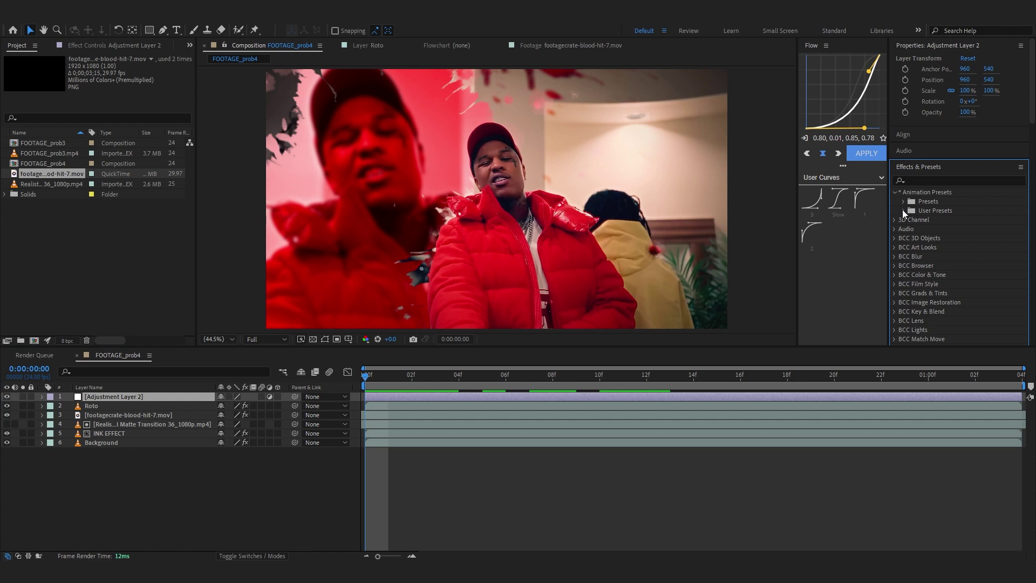
{"action": "left_click", "coordinate": [903, 210]}
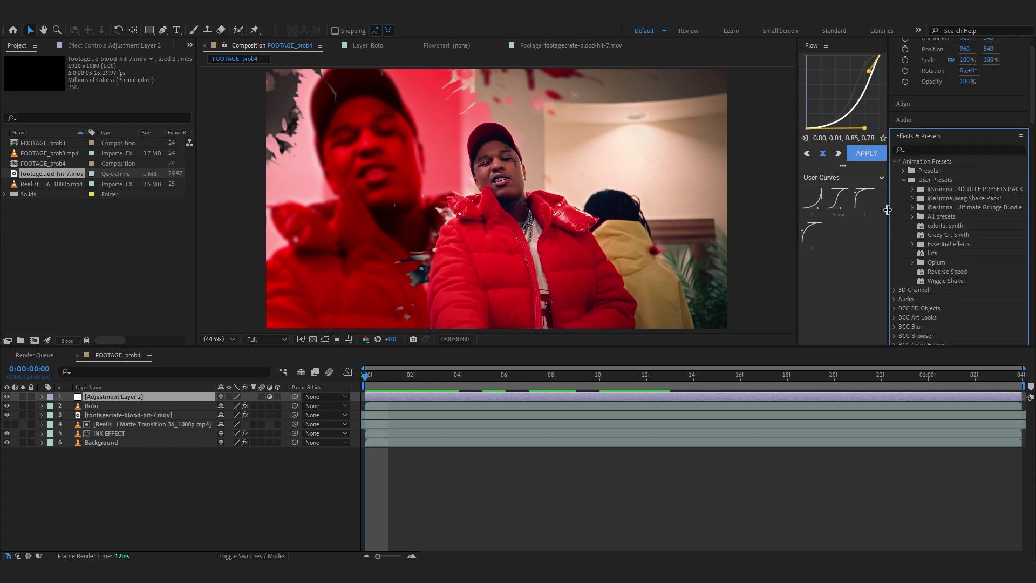
{"action": "left_click_drag", "start_coordinate": [887, 210], "coordinate": [858, 210]}
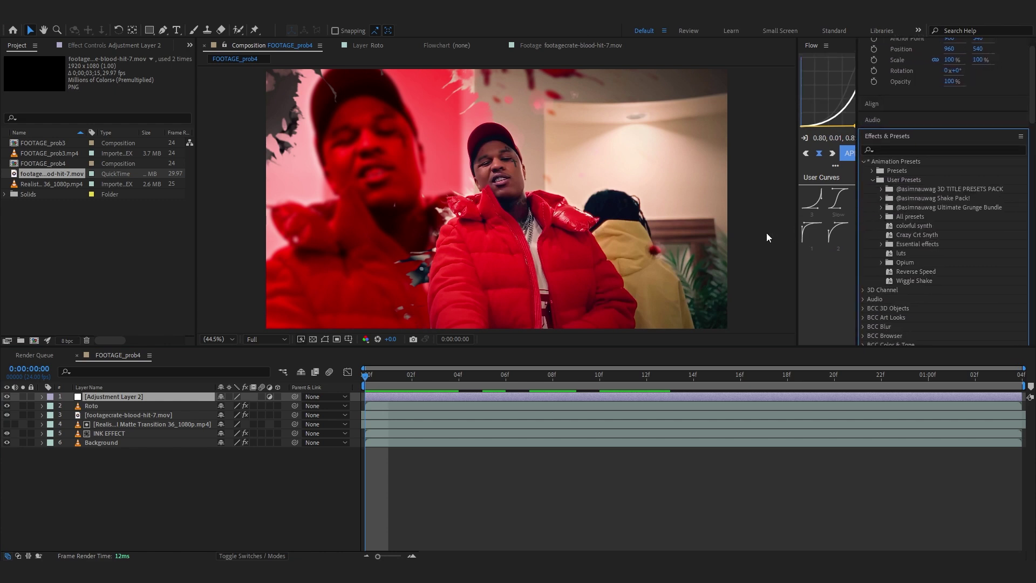
{"action": "left_click_drag", "start_coordinate": [797, 236], "coordinate": [768, 236]}
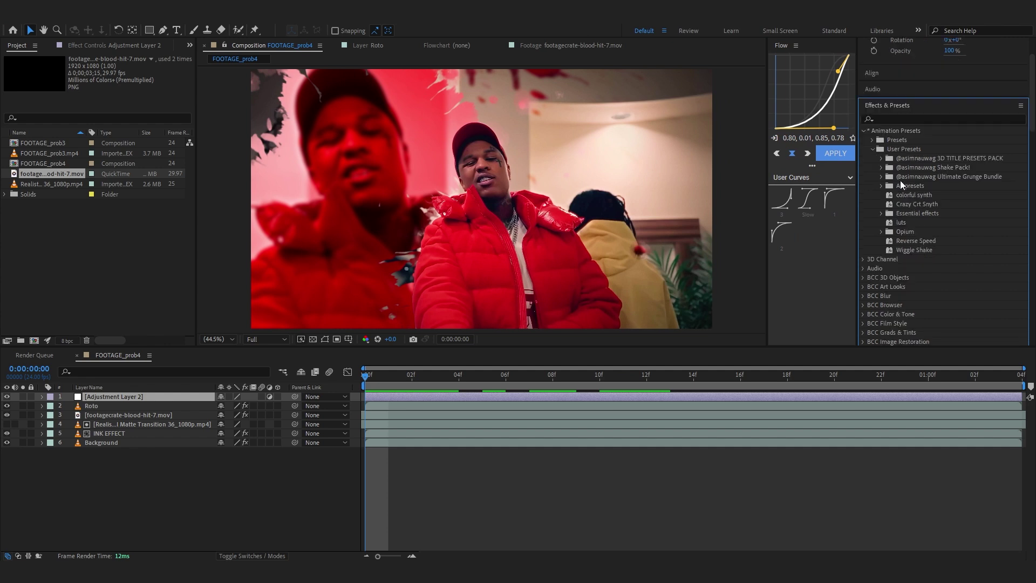
{"action": "left_click", "coordinate": [881, 177]}
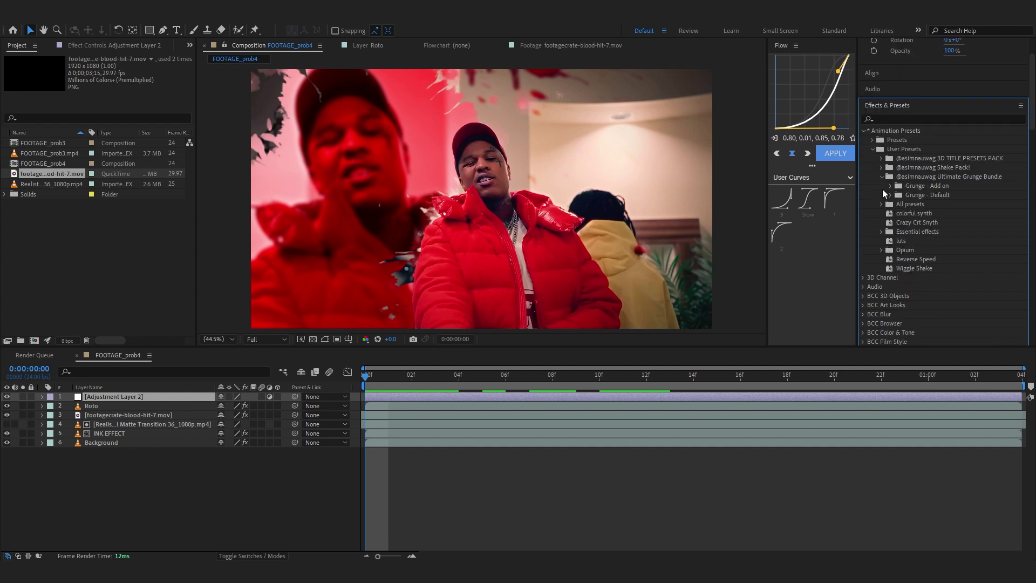
{"action": "left_click", "coordinate": [890, 195]}
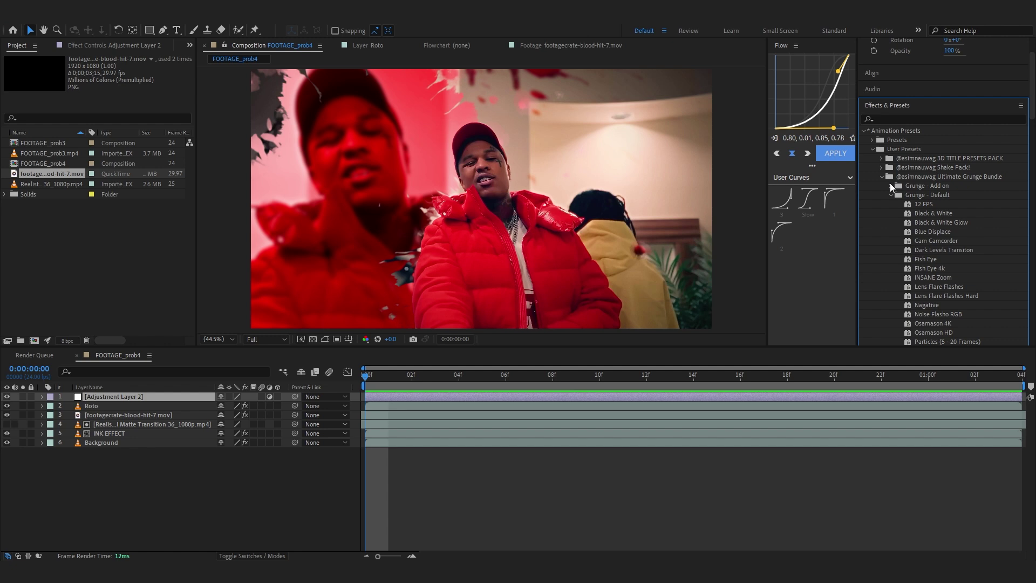
{"action": "left_click", "coordinate": [890, 185]}
Apply the Bloody Mary preset to the new adjustment layer and scrub through the result.
{"action": "left_click", "coordinate": [919, 195]}
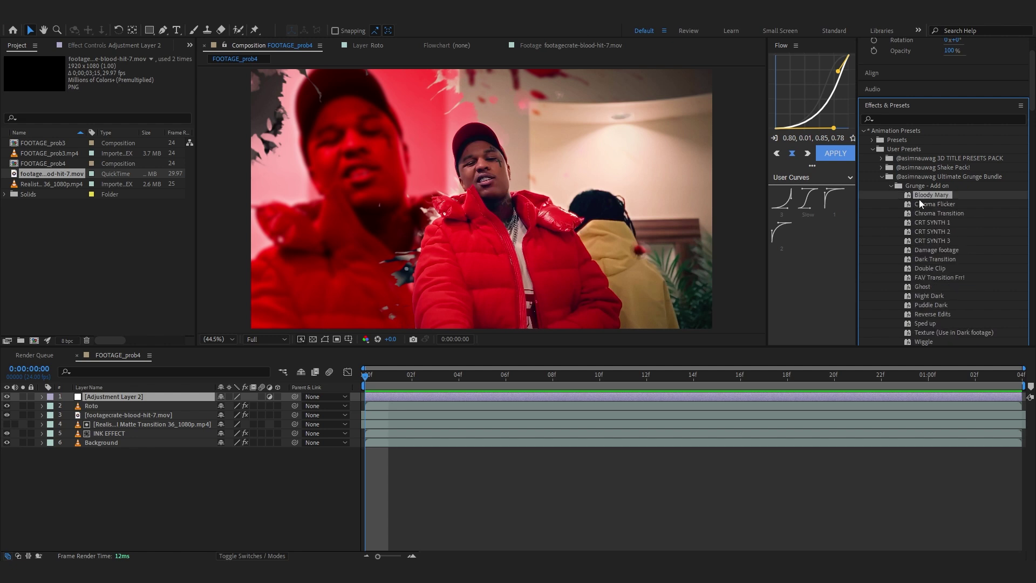
{"action": "scroll", "coordinate": [924, 199], "scroll_direction": "down", "scroll_amount": 2}
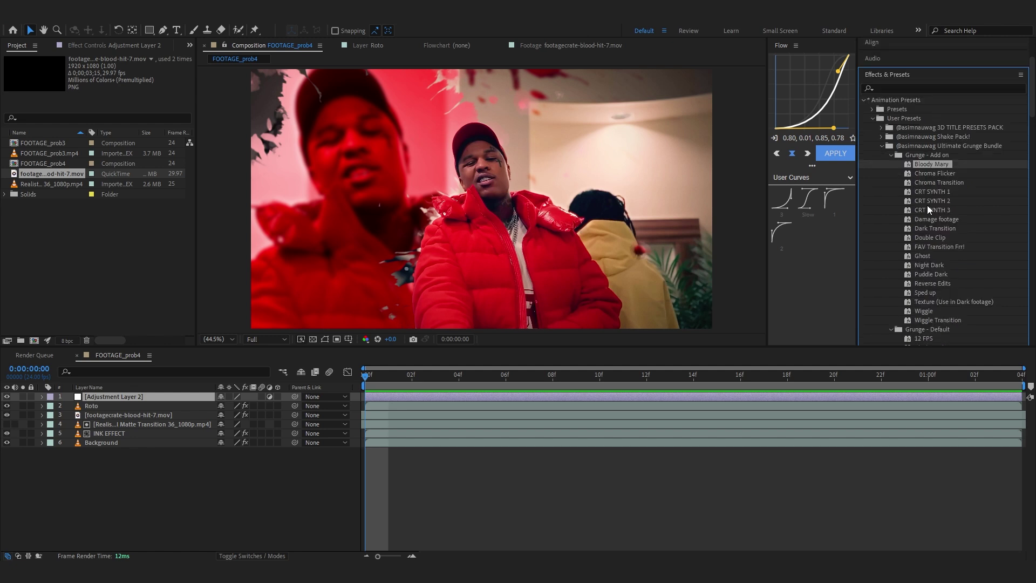
{"action": "left_click", "coordinate": [930, 210]}
{"action": "left_click", "coordinate": [928, 172]}
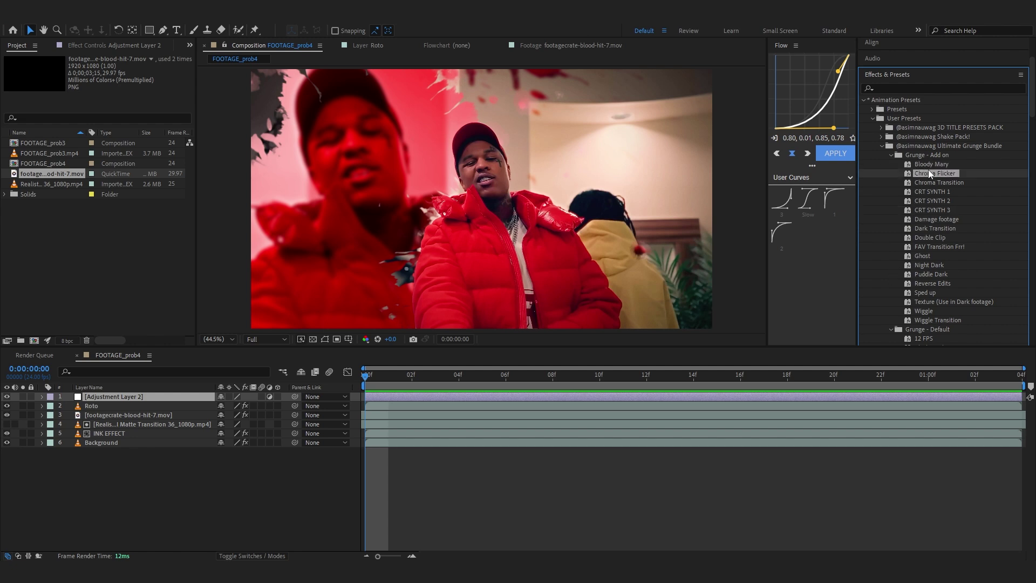
{"action": "scroll", "coordinate": [928, 179], "scroll_direction": "down", "scroll_amount": 4}
{"action": "scroll", "coordinate": [928, 178], "scroll_direction": "up", "scroll_amount": 4}
{"action": "left_click", "coordinate": [932, 164]}
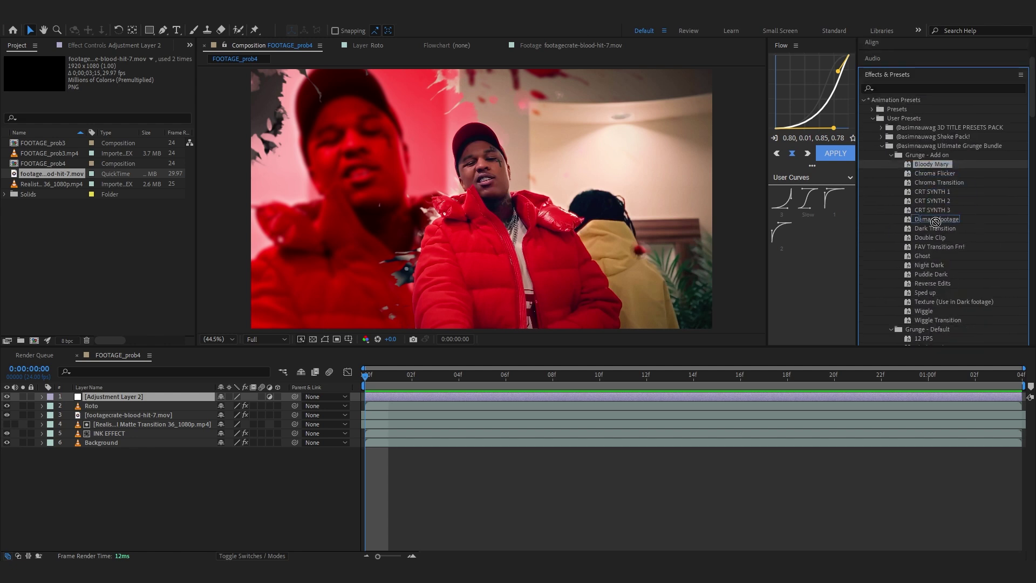
{"action": "left_click_drag", "start_coordinate": [935, 222], "coordinate": [506, 397]}
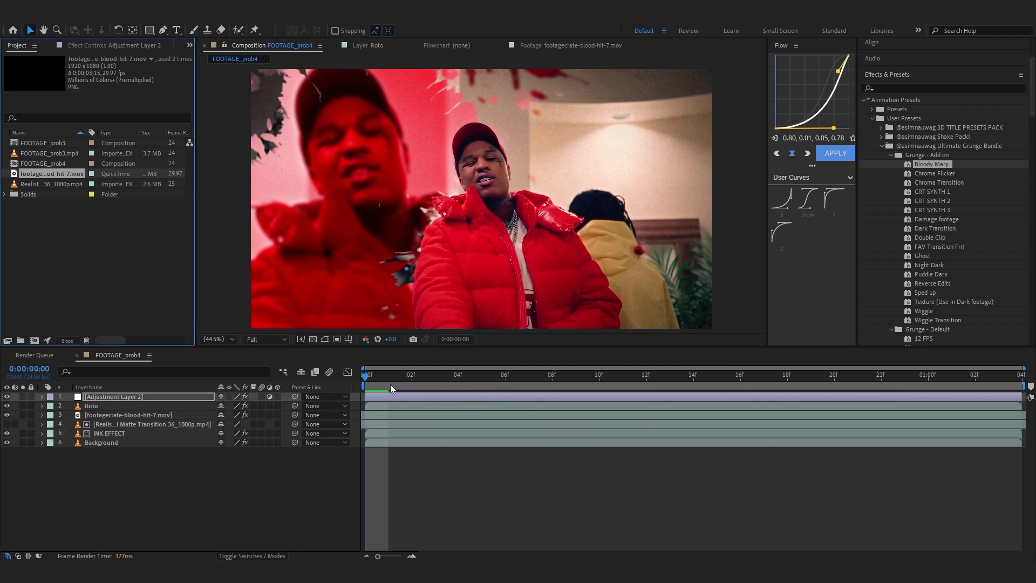
{"action": "left_click_drag", "start_coordinate": [390, 384], "coordinate": [967, 377]}
{"action": "key", "text": "Home"}
Move the end keyframes of the adjustment layer's QuadTone, Flicker, Hotspots and WarpBubble properties to 0:00:01:04.
{"action": "key", "text": "u"}
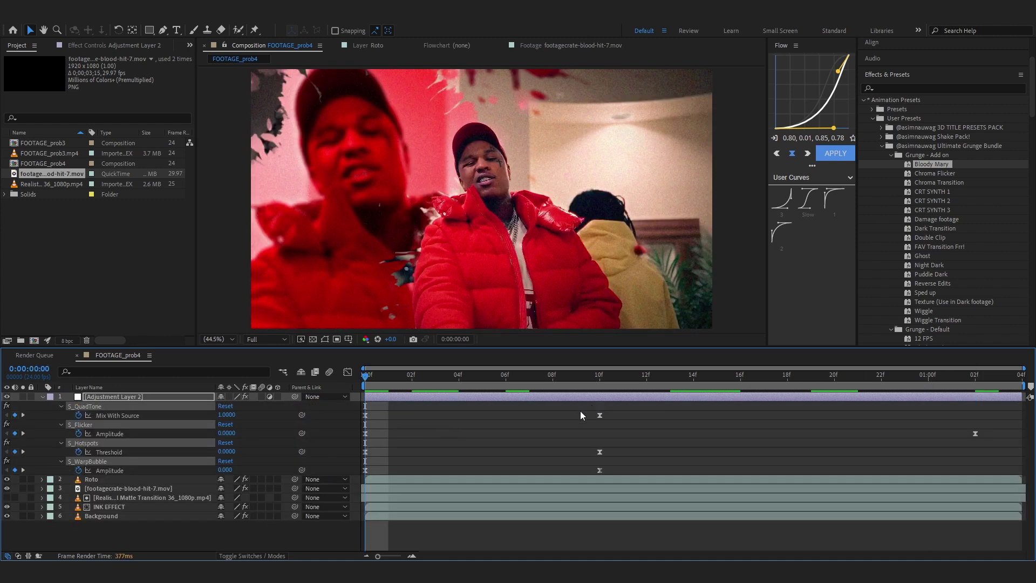
{"action": "left_click_drag", "start_coordinate": [581, 410], "coordinate": [640, 501]}
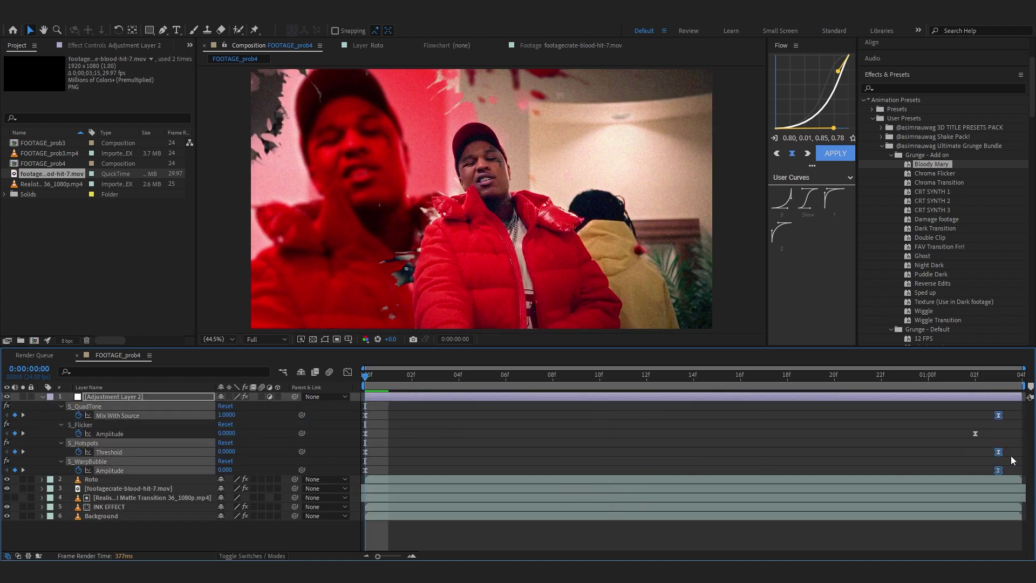
{"action": "left_click_drag", "start_coordinate": [975, 433], "coordinate": [1022, 433]}
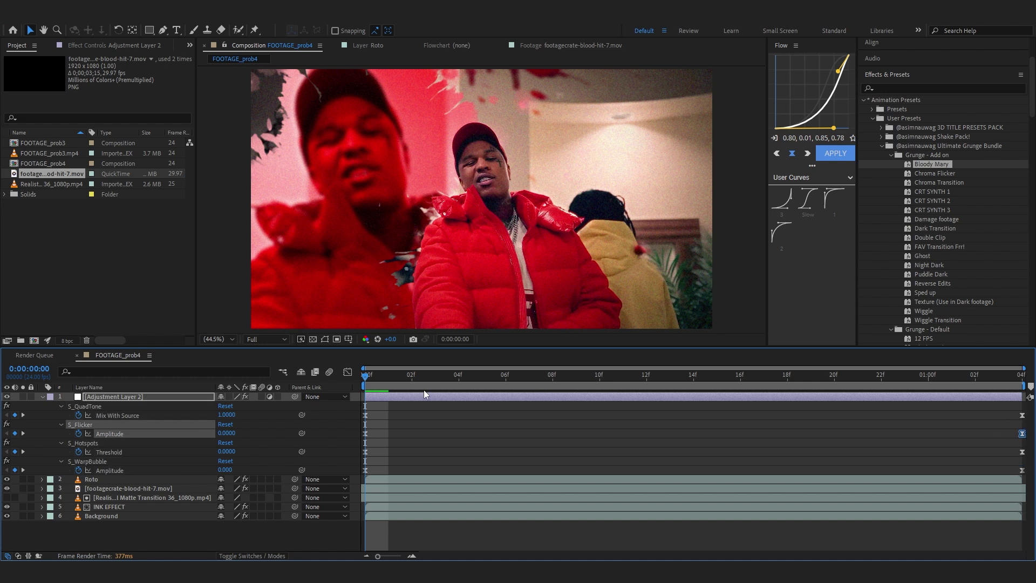
Try moving the QuadTone Mix With Source end keyframe to 0:00:01:02 and adjusting its value to about 0.66.
{"action": "left_click_drag", "start_coordinate": [720, 373], "coordinate": [975, 378]}
{"action": "left_click", "coordinate": [1021, 415]}
{"action": "left_click_drag", "start_coordinate": [952, 415], "coordinate": [975, 415]}
{"action": "left_click_drag", "start_coordinate": [222, 416], "coordinate": [209, 419]}
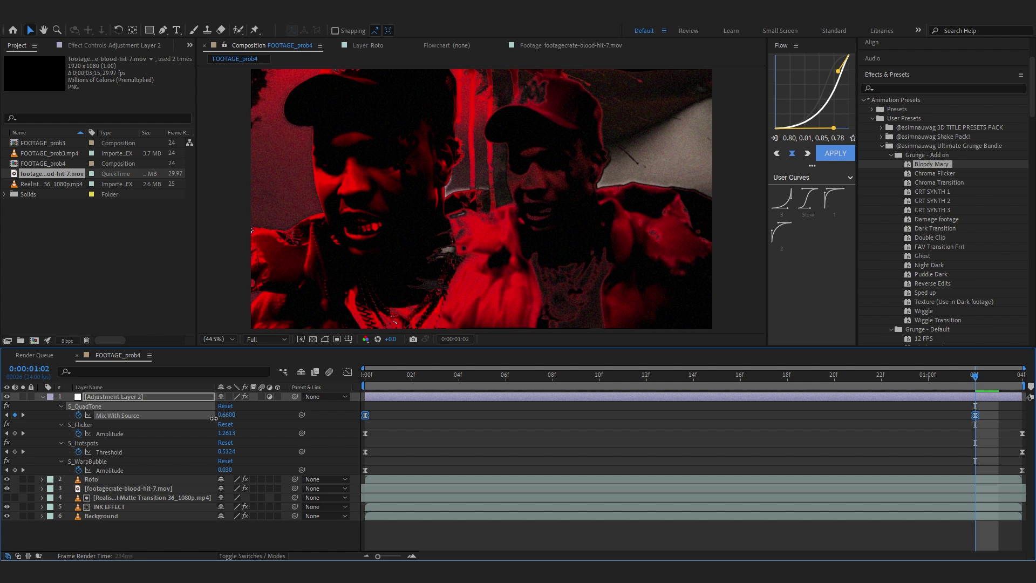
{"action": "left_click_drag", "start_coordinate": [214, 418], "coordinate": [215, 418]}
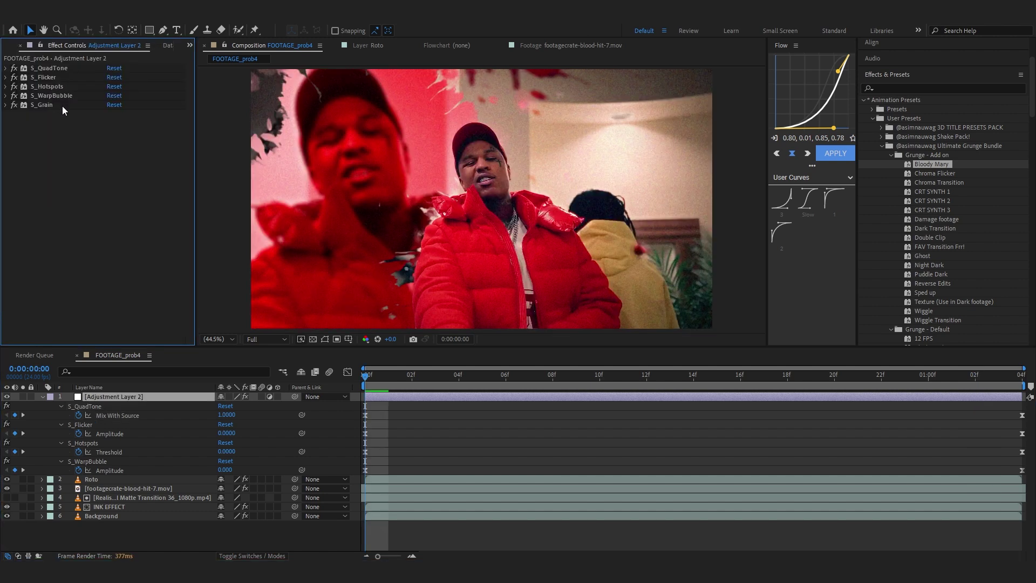
Delete the S_Grain effect from the adjustment layer.
{"action": "left_click", "coordinate": [63, 105]}
{"action": "key", "text": "Delete"}
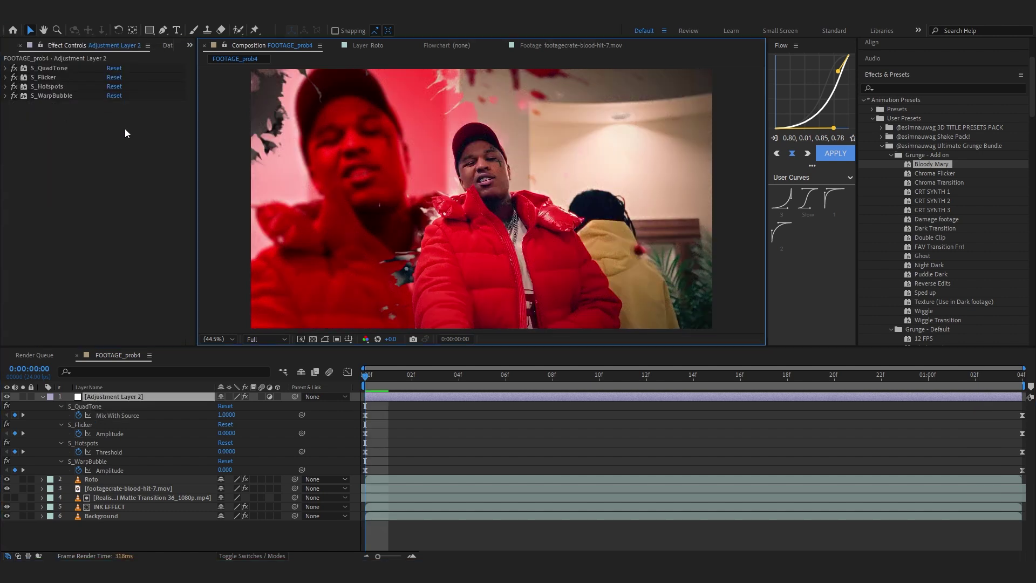